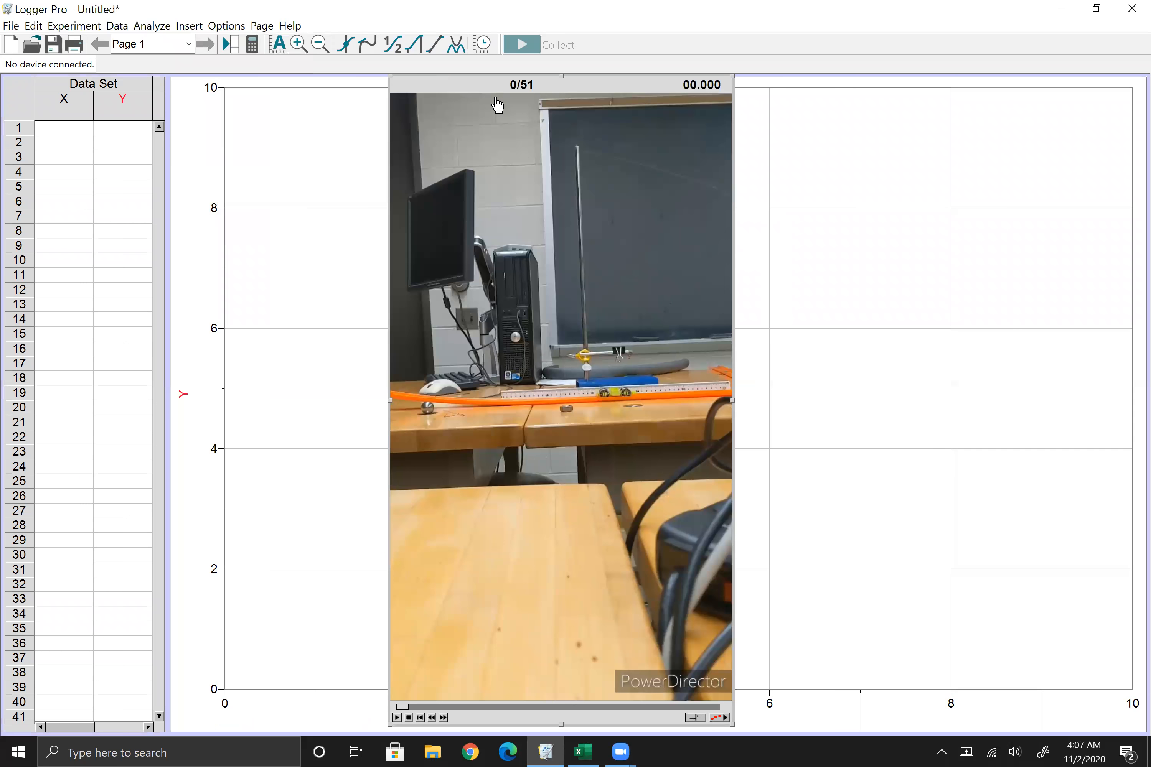
# Step: Enable video analysis, place the origin at the chalkboard frame's upper-left corner, and tilt the axes slightly to match the board's edge
pyautogui.click(720, 719)
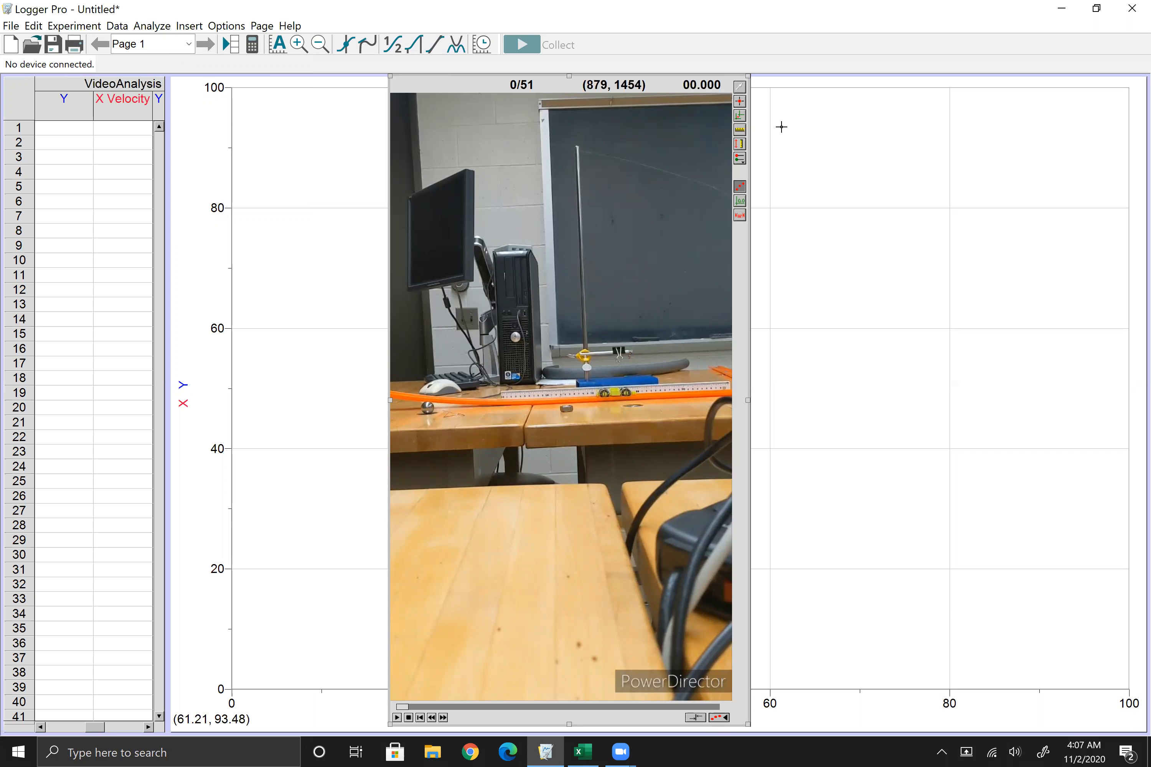
pyautogui.click(740, 116)
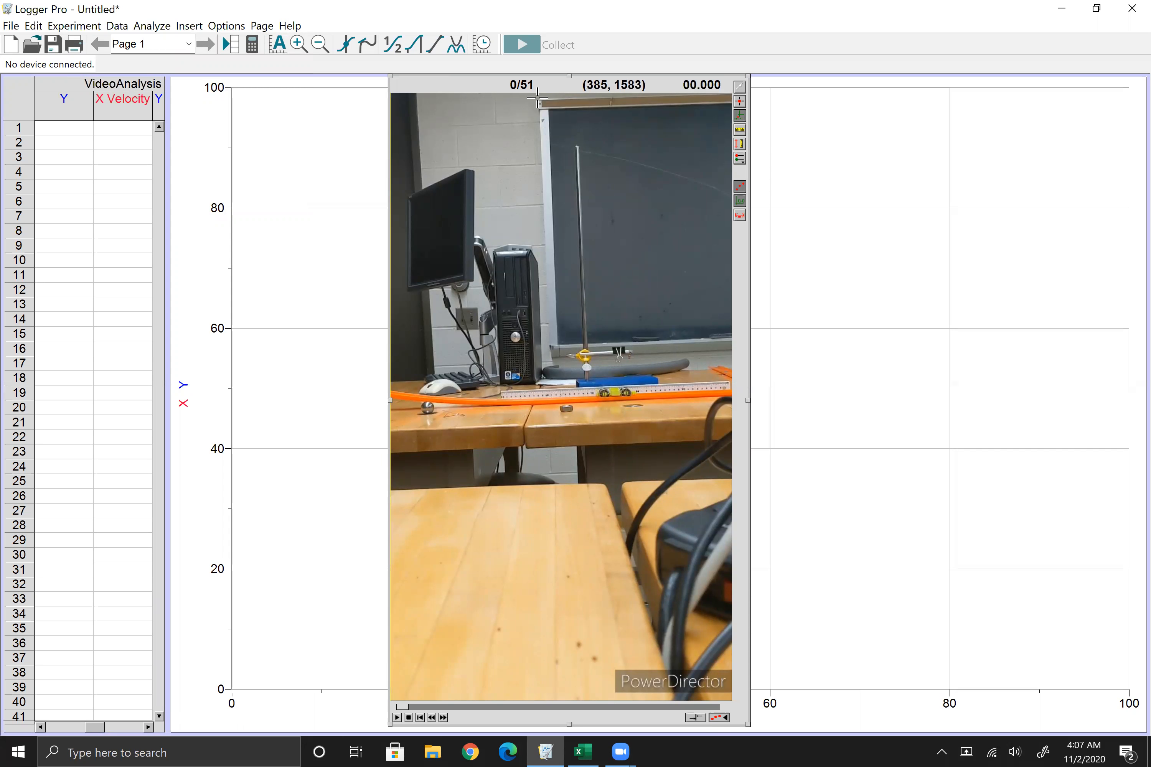
pyautogui.click(538, 99)
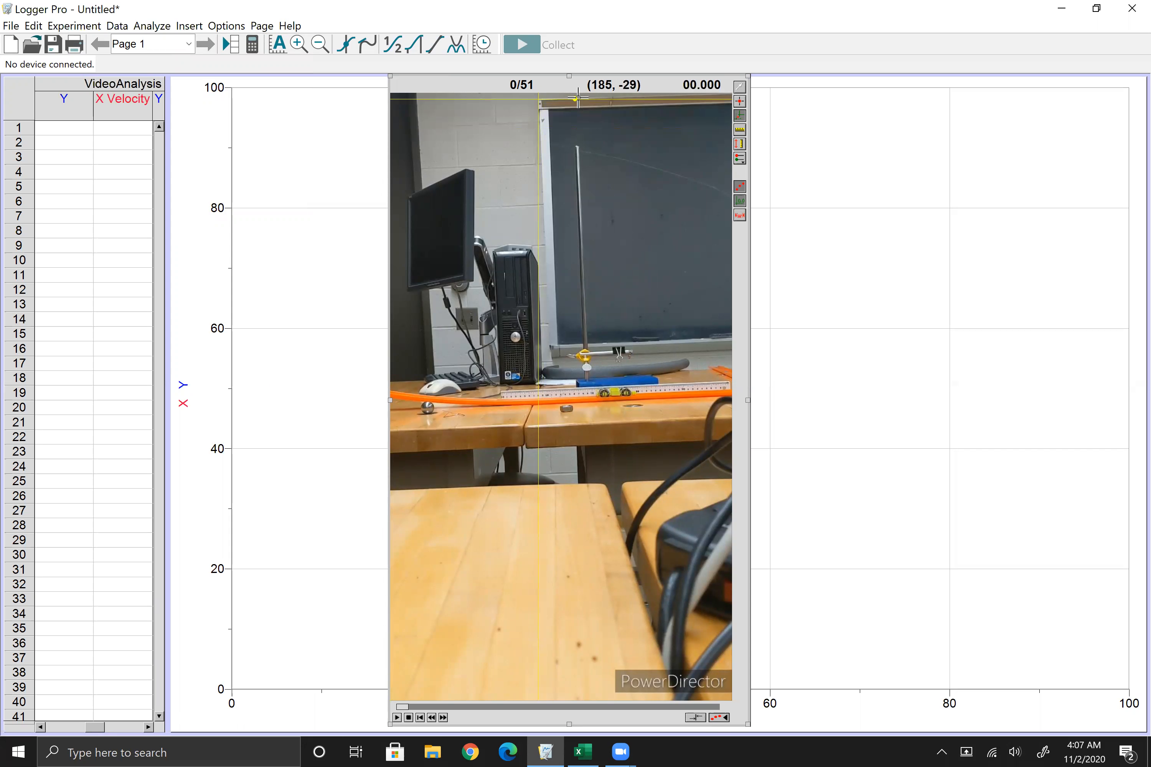
pyautogui.moveTo(575, 98); pyautogui.dragTo(574, 97)
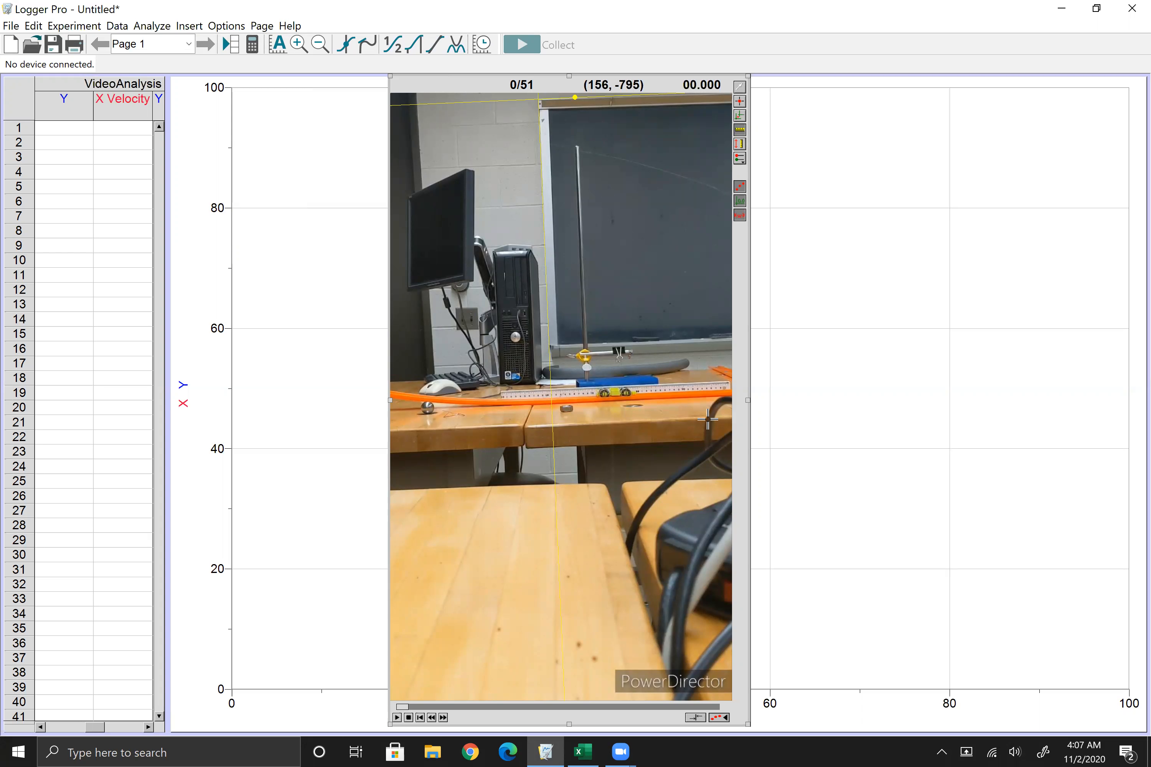
# Step: Enlarge and reposition the movie, and set its scale to 0.1 m along the length of the stationary cart on the track
pyautogui.moveTo(748, 400); pyautogui.dragTo(1020, 454)
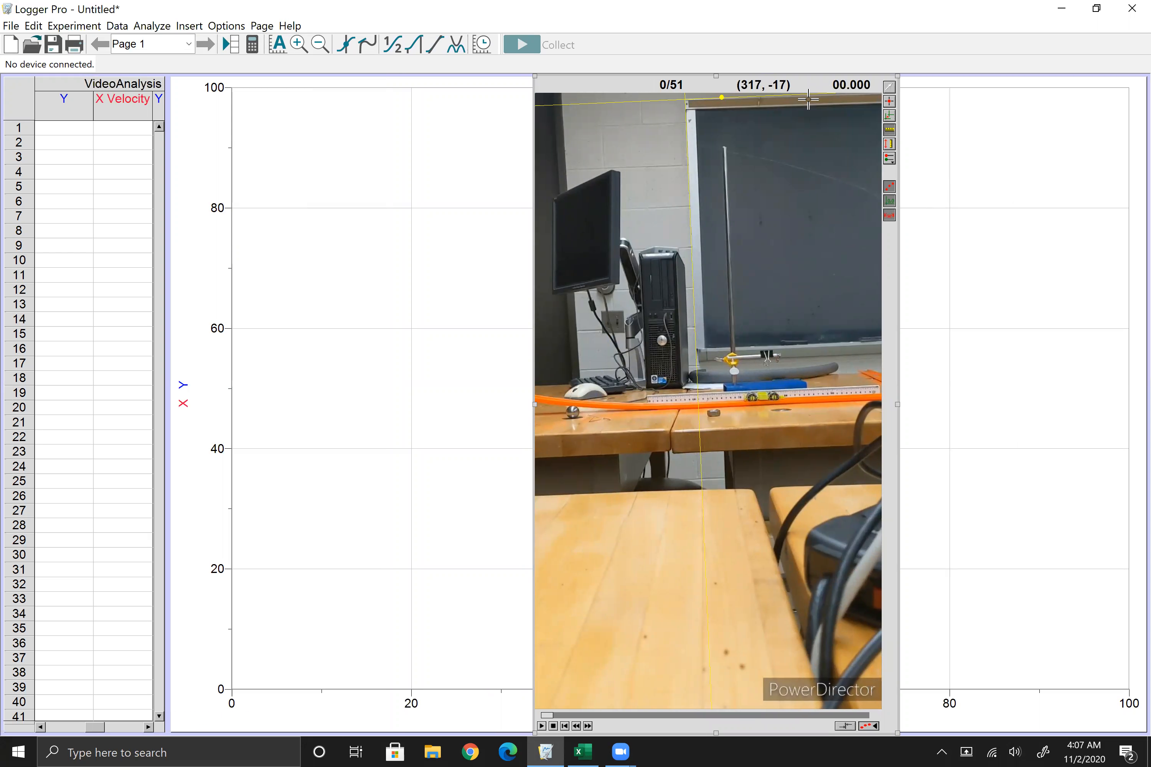
pyautogui.moveTo(618, 88); pyautogui.dragTo(454, 89)
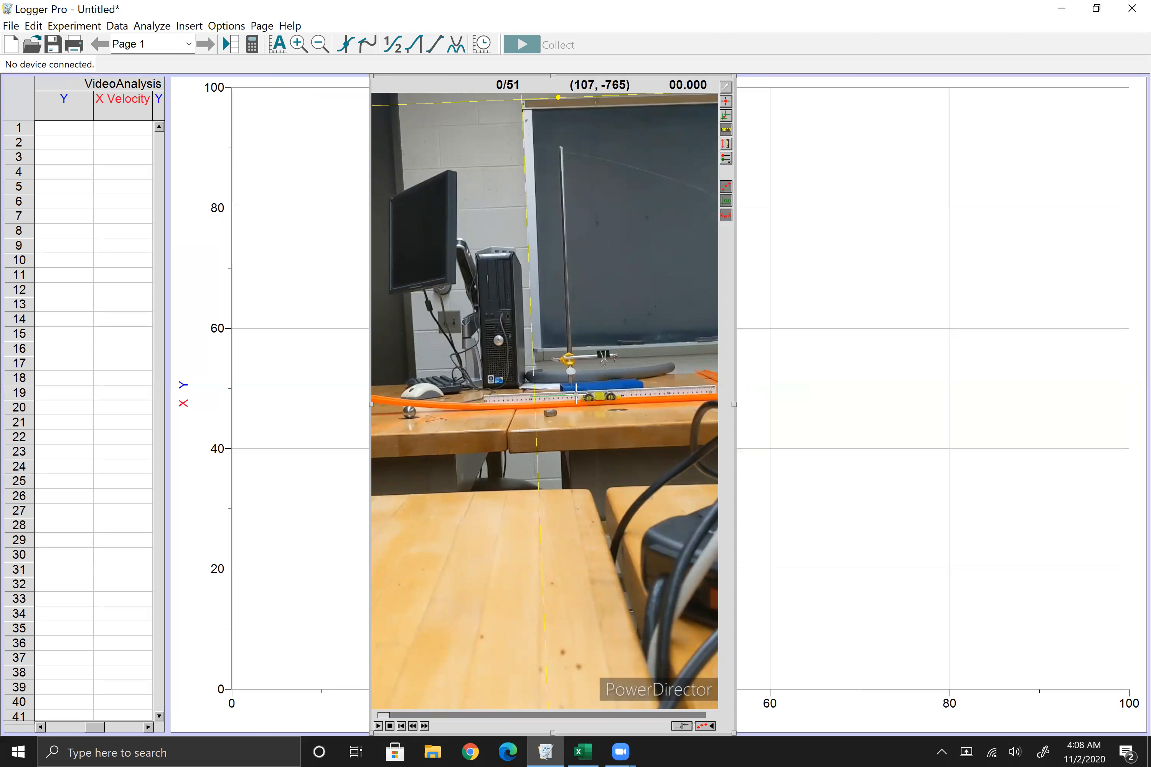
pyautogui.moveTo(576, 394); pyautogui.dragTo(575, 394)
pyautogui.write('0.1')
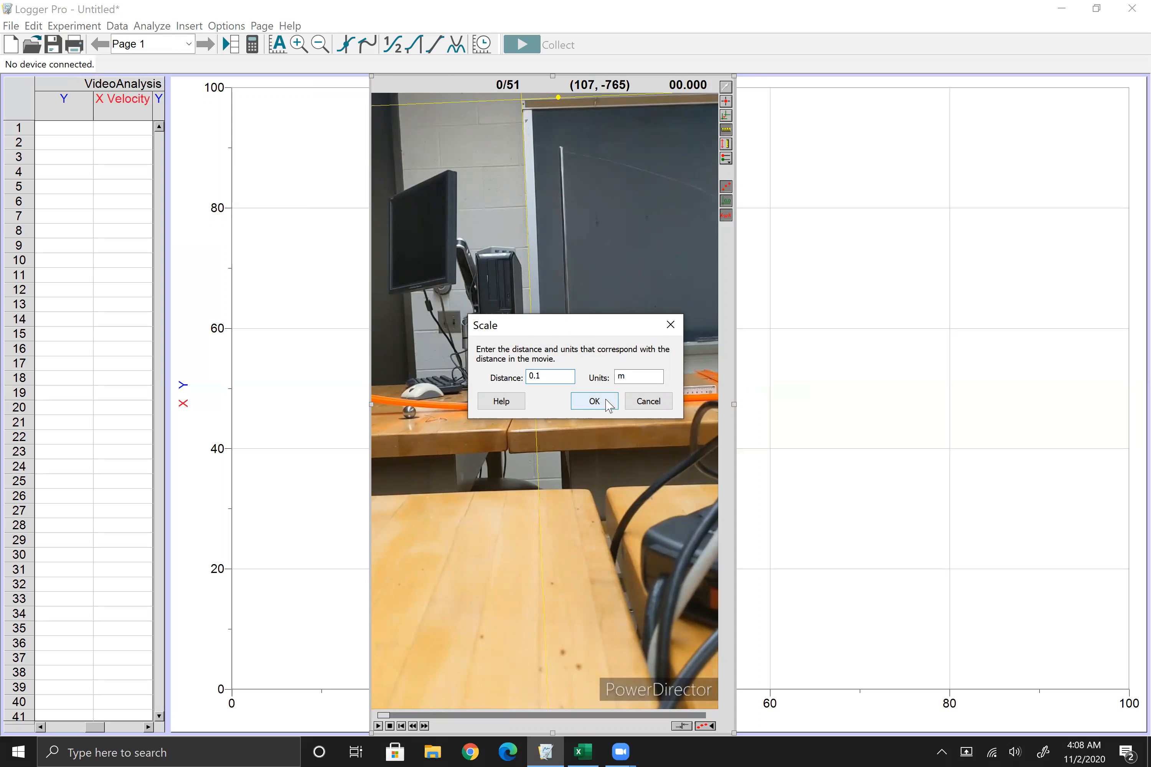
pyautogui.click(595, 401)
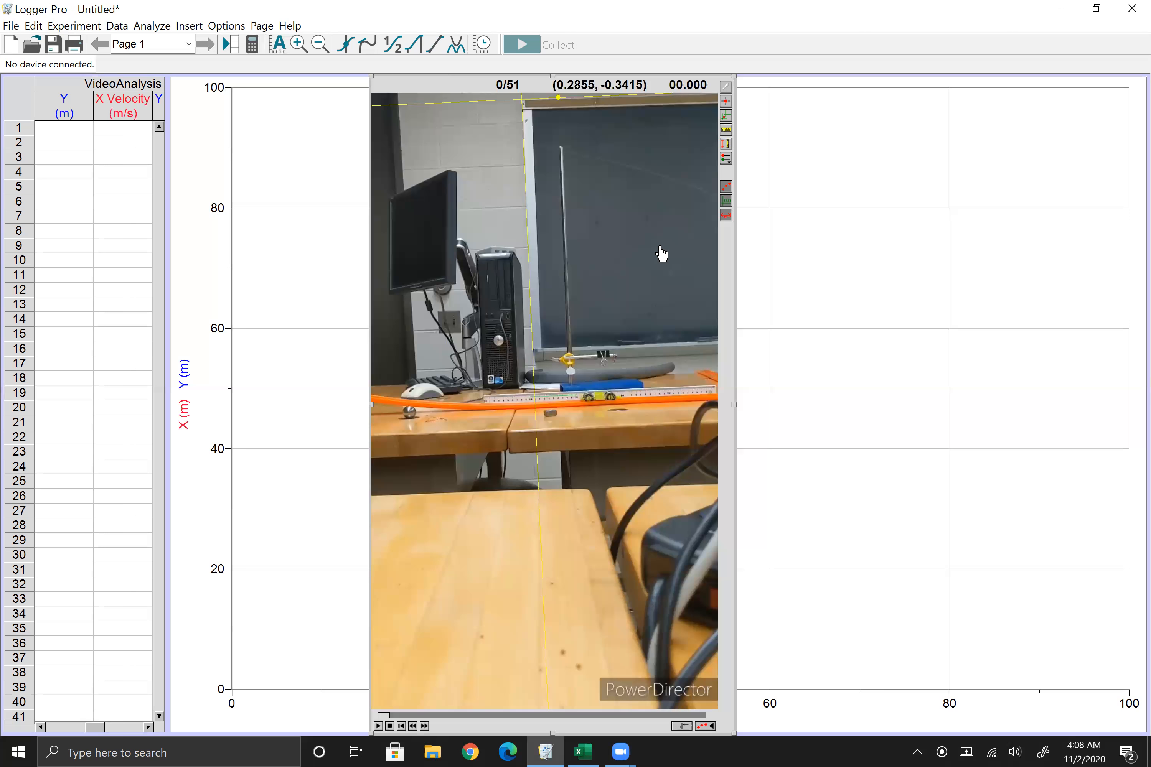
# Step: Add a second point series for the other cart and make Point Series X:Y the active one again
pyautogui.click(726, 159)
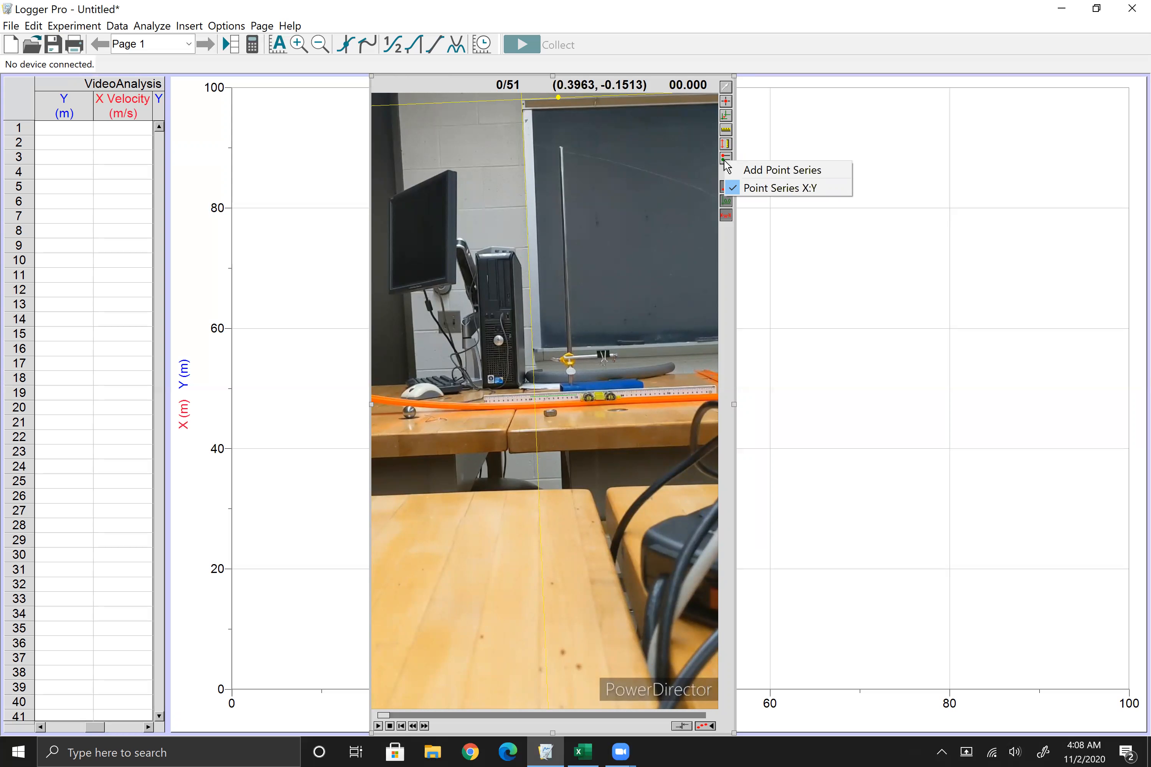
pyautogui.click(767, 172)
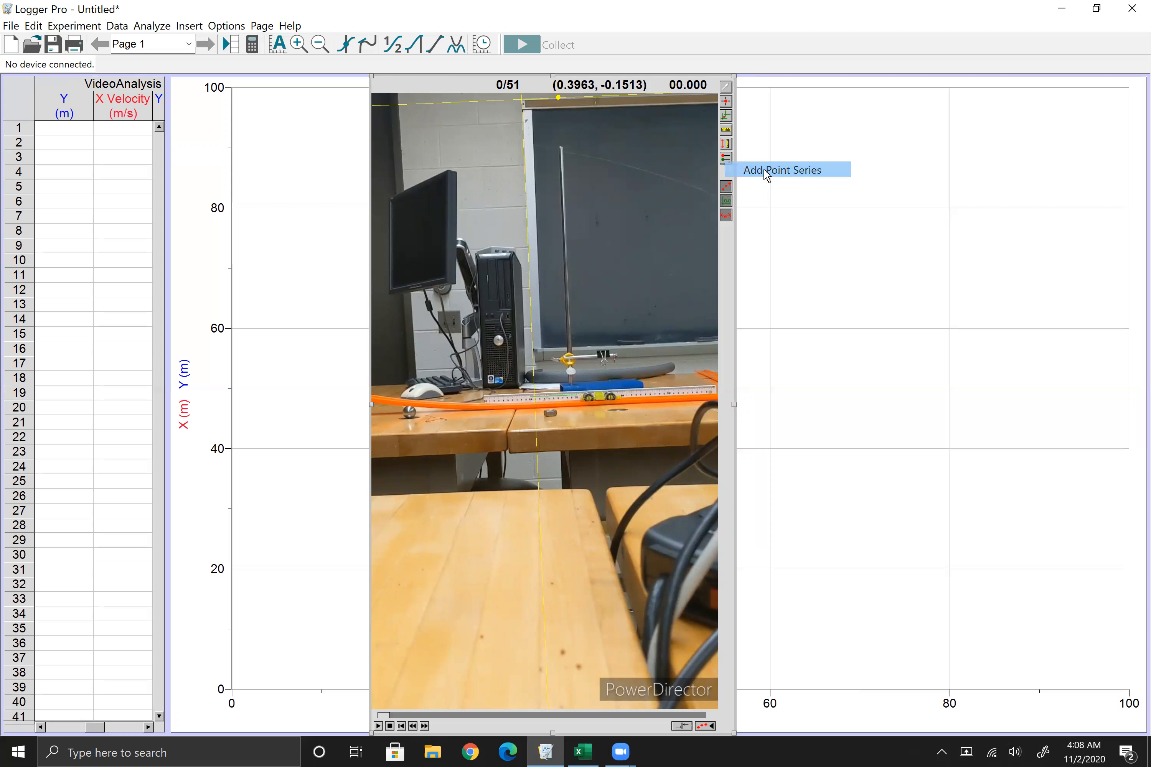
pyautogui.click(726, 159)
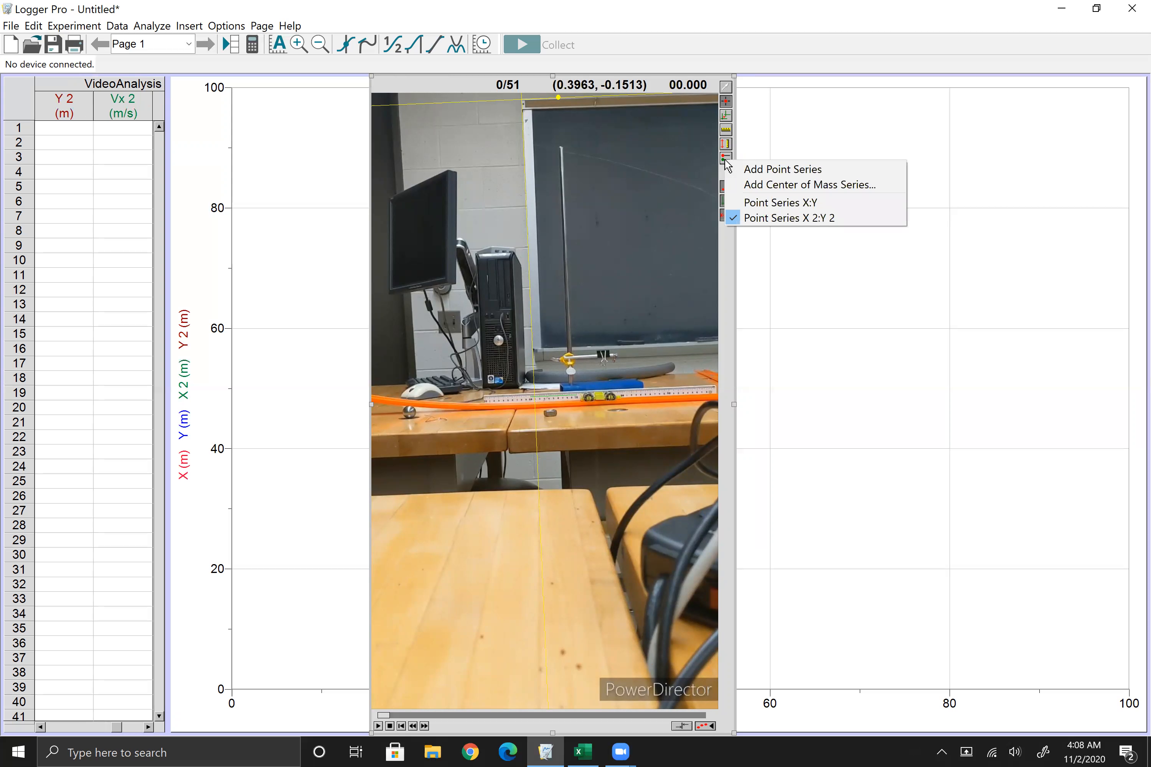
pyautogui.click(762, 208)
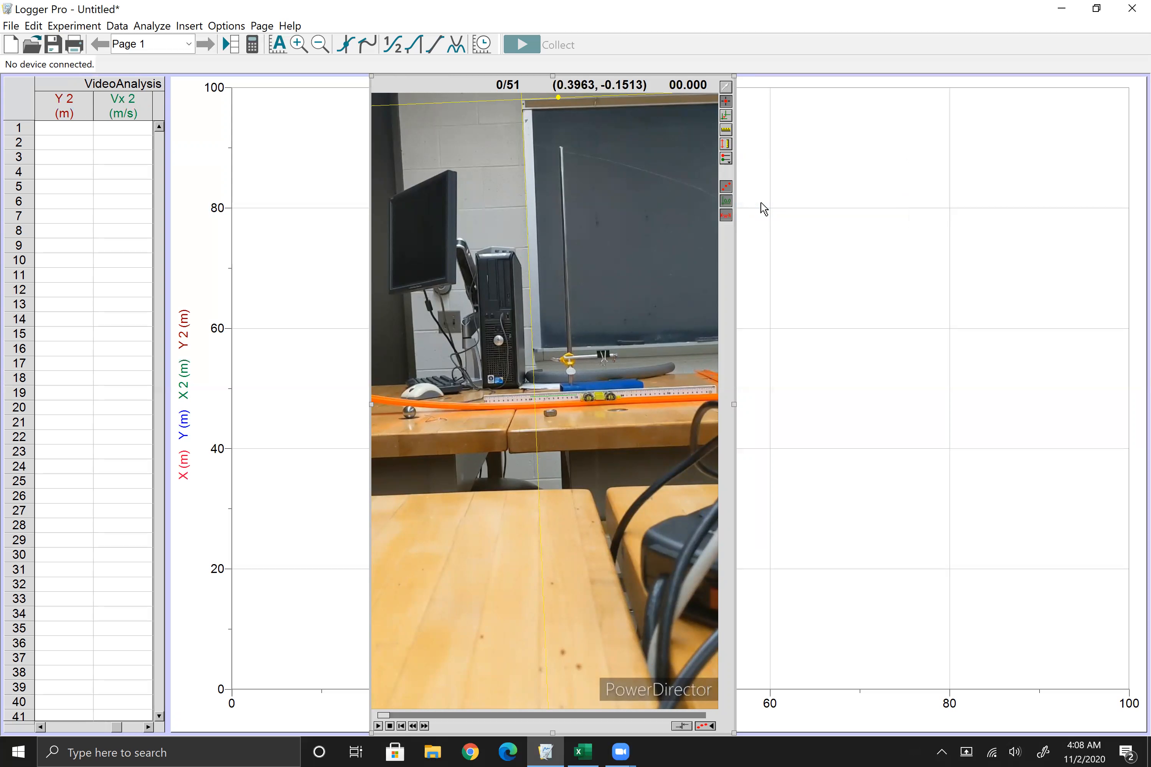
# Step: Activate point adding and advance the movie to frame 16, with the incoming cart beside the ruler's start
pyautogui.click(727, 104)
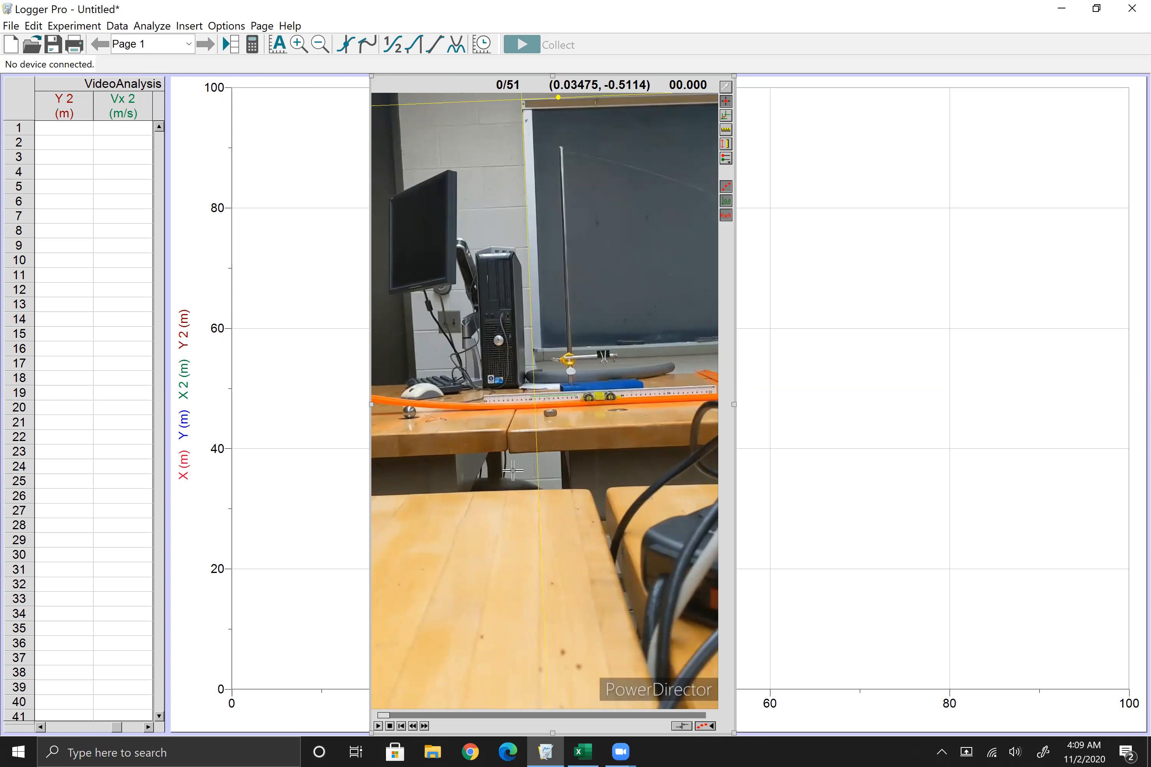
pyautogui.click(425, 726)
pyautogui.click(426, 727)
pyautogui.click(425, 727)
pyautogui.click(425, 726)
pyautogui.click(426, 727)
pyautogui.click(425, 727)
pyautogui.click(425, 726)
pyautogui.click(426, 727)
pyautogui.click(425, 726)
pyautogui.click(425, 726)
pyautogui.click(425, 726)
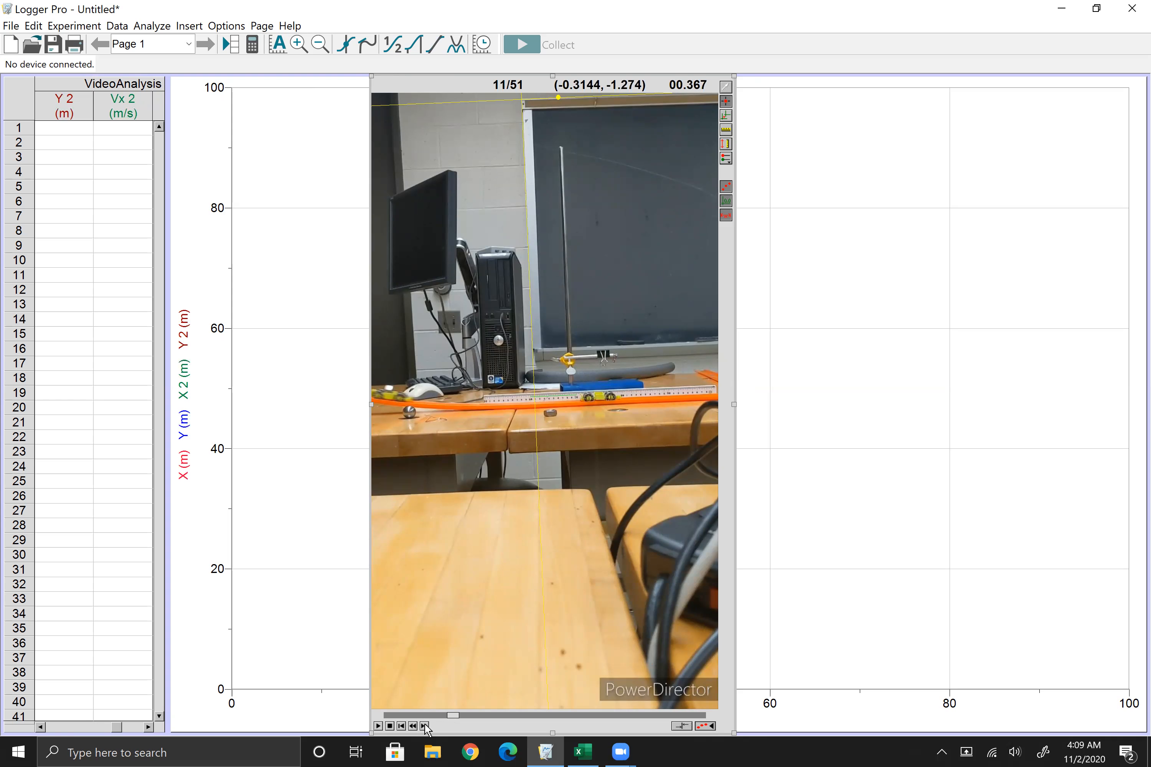
pyautogui.click(425, 727)
pyautogui.click(426, 726)
pyautogui.click(425, 727)
pyautogui.click(425, 727)
pyautogui.click(425, 726)
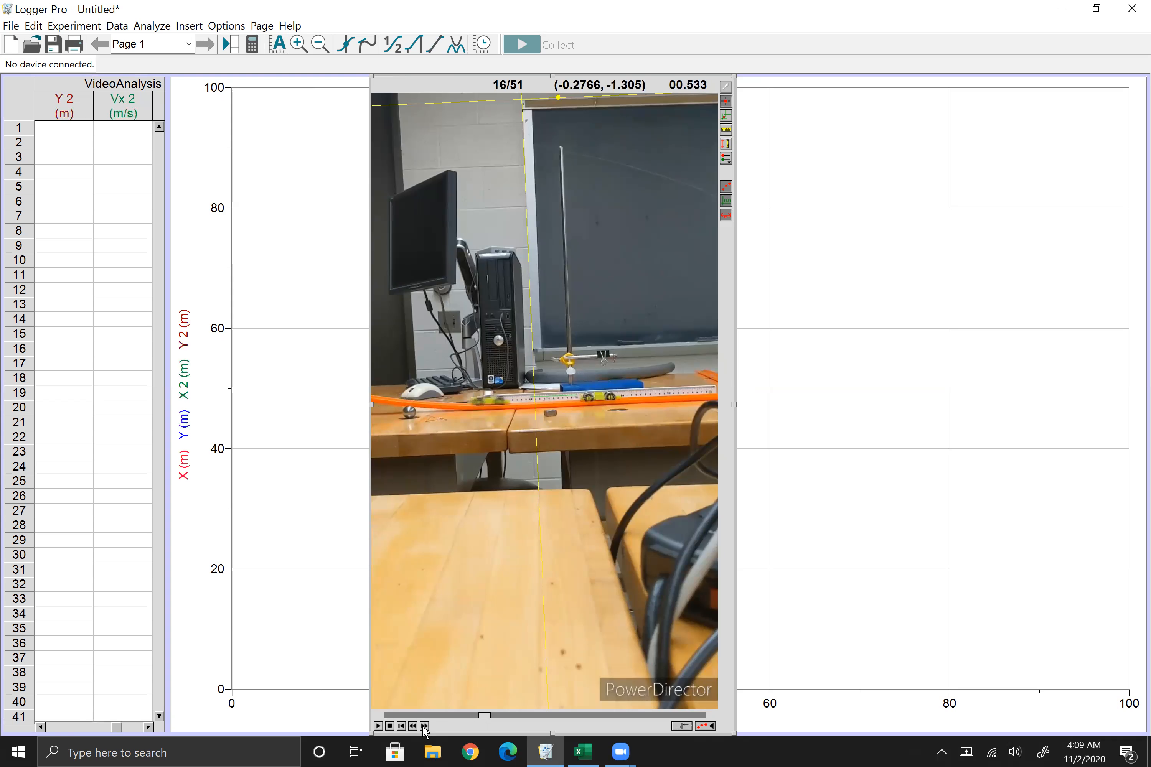
# Step: Mark the incoming cart's position on the track in every frame from 16 to 29 in Point Series X:Y
pyautogui.click(488, 400)
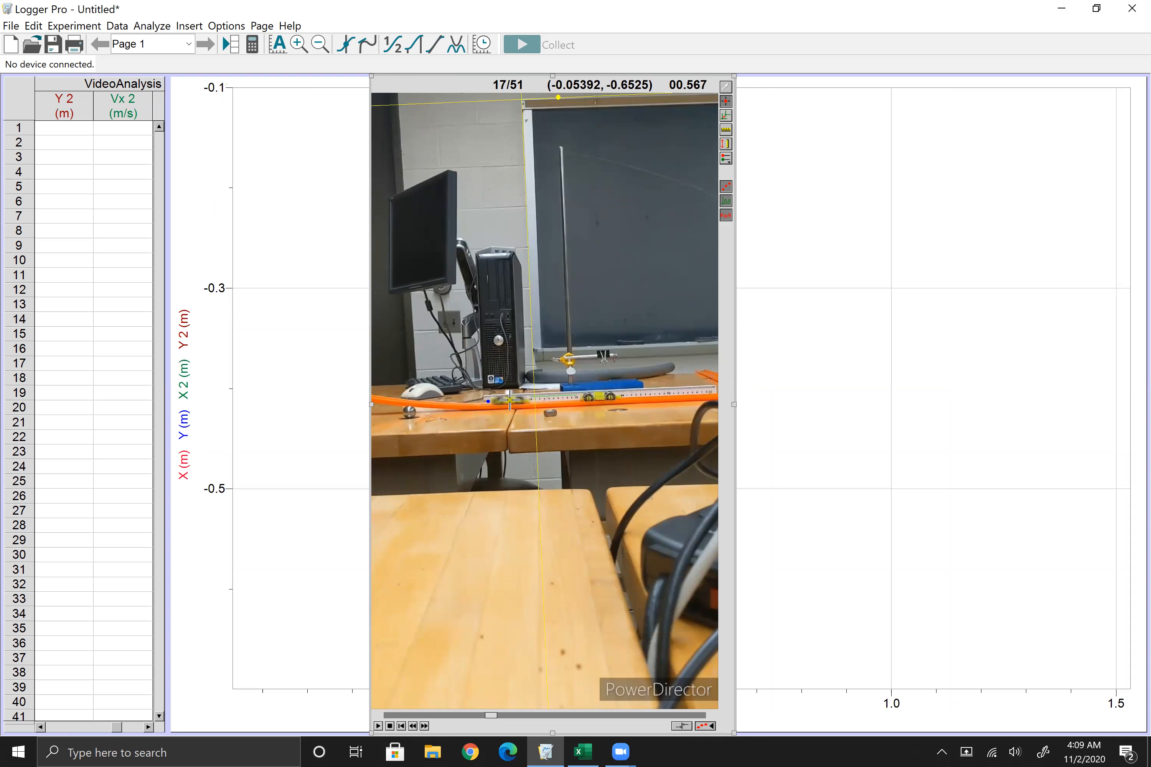
pyautogui.click(510, 400)
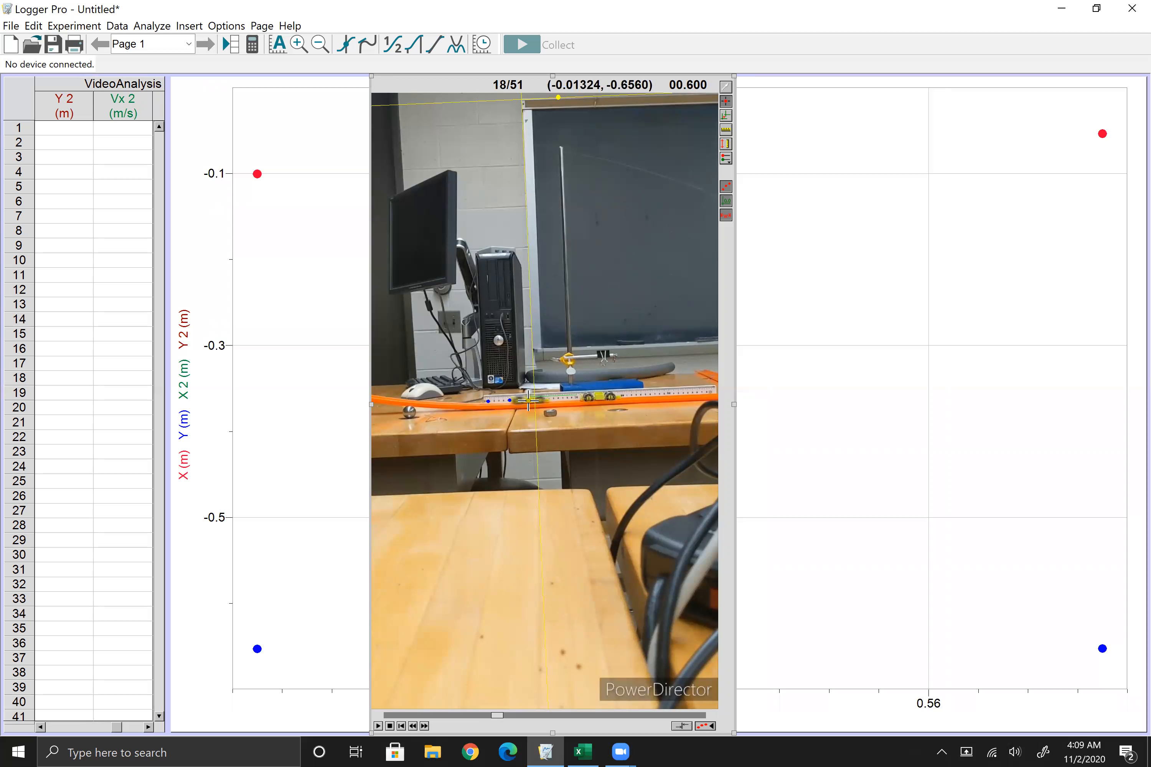
pyautogui.click(529, 400)
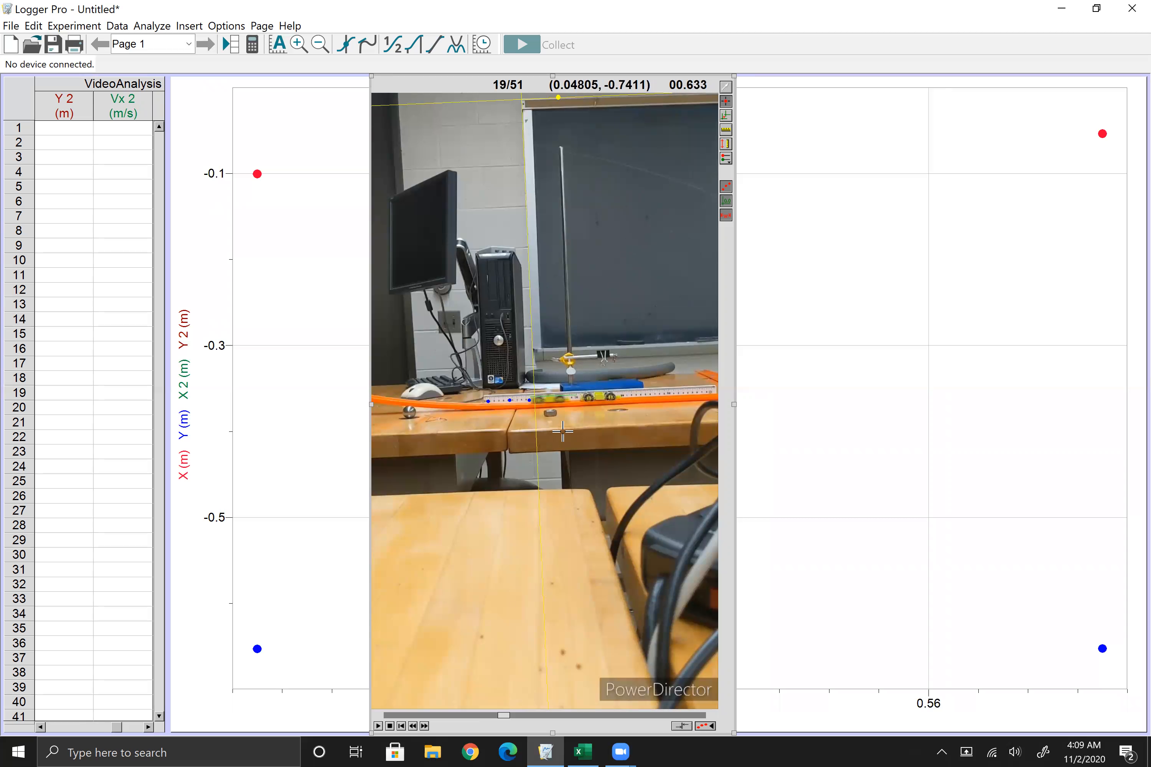
pyautogui.click(550, 401)
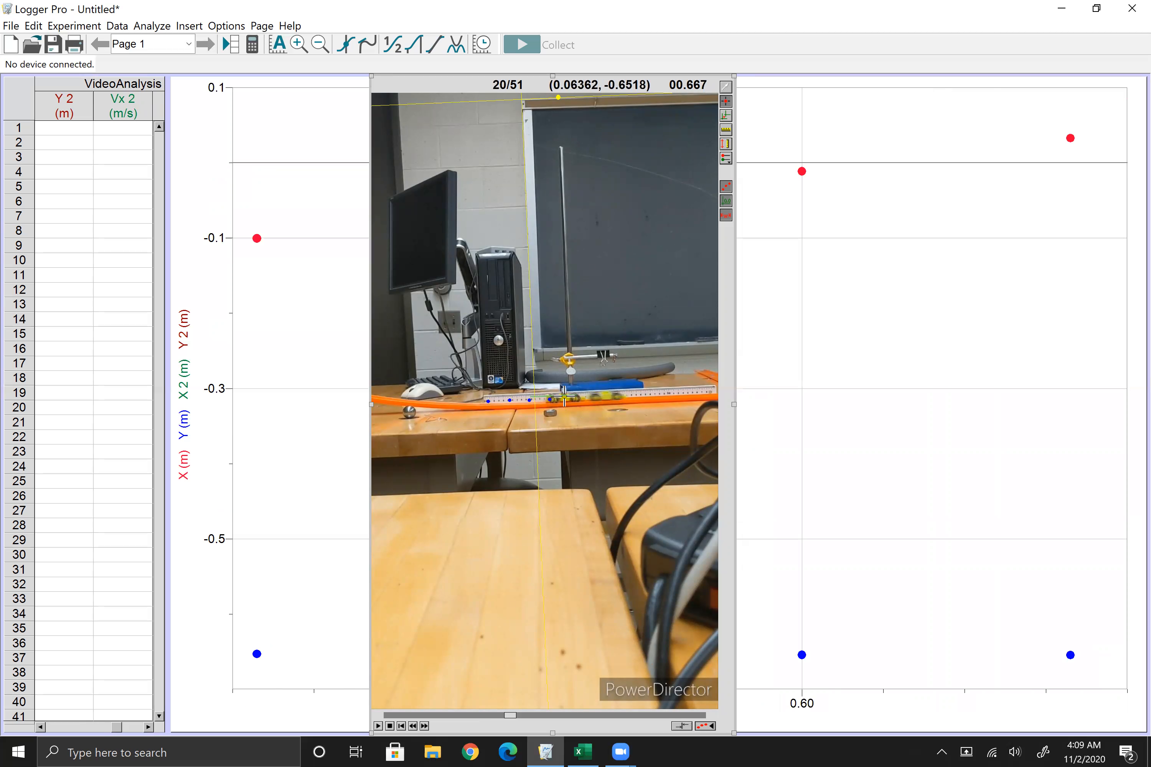
pyautogui.click(565, 398)
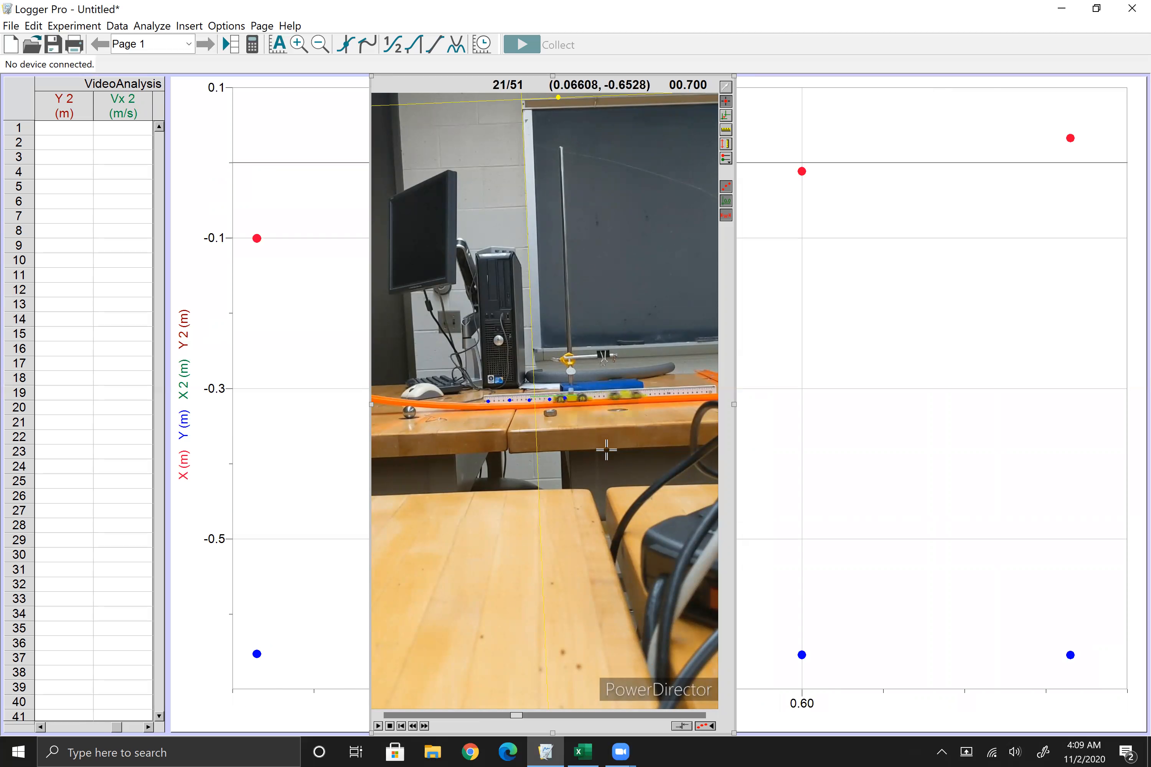
pyautogui.click(571, 398)
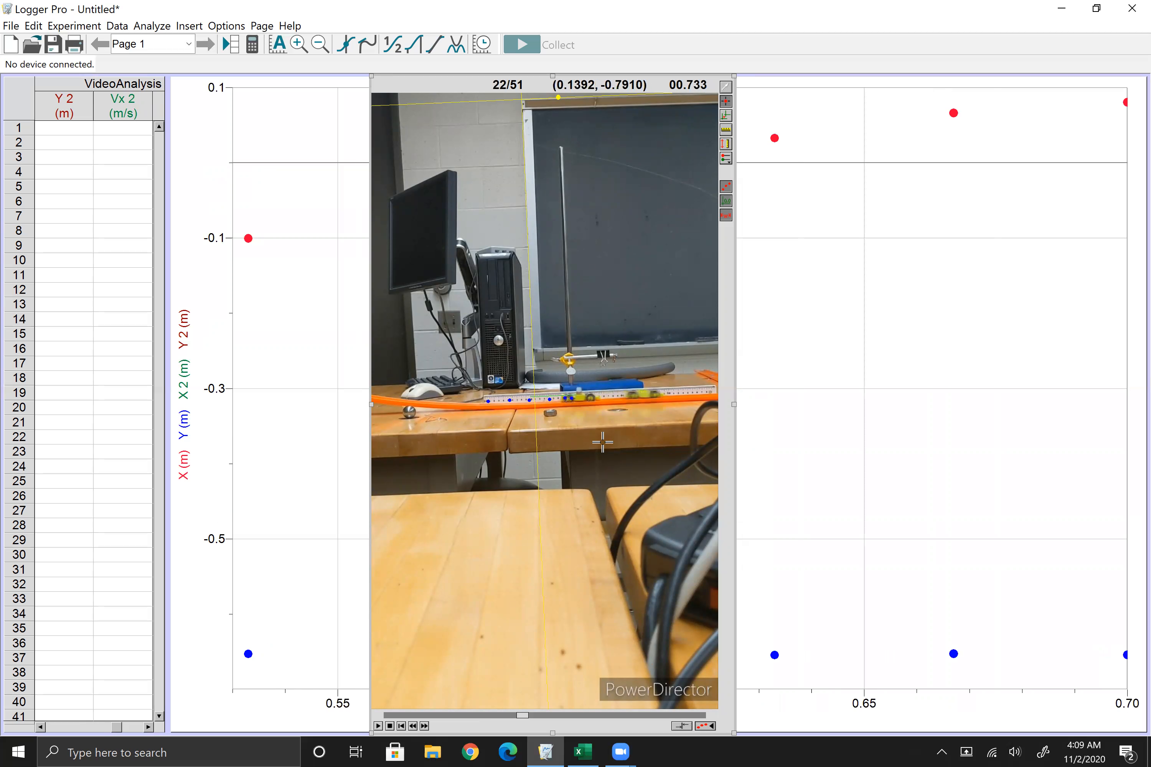
pyautogui.click(579, 398)
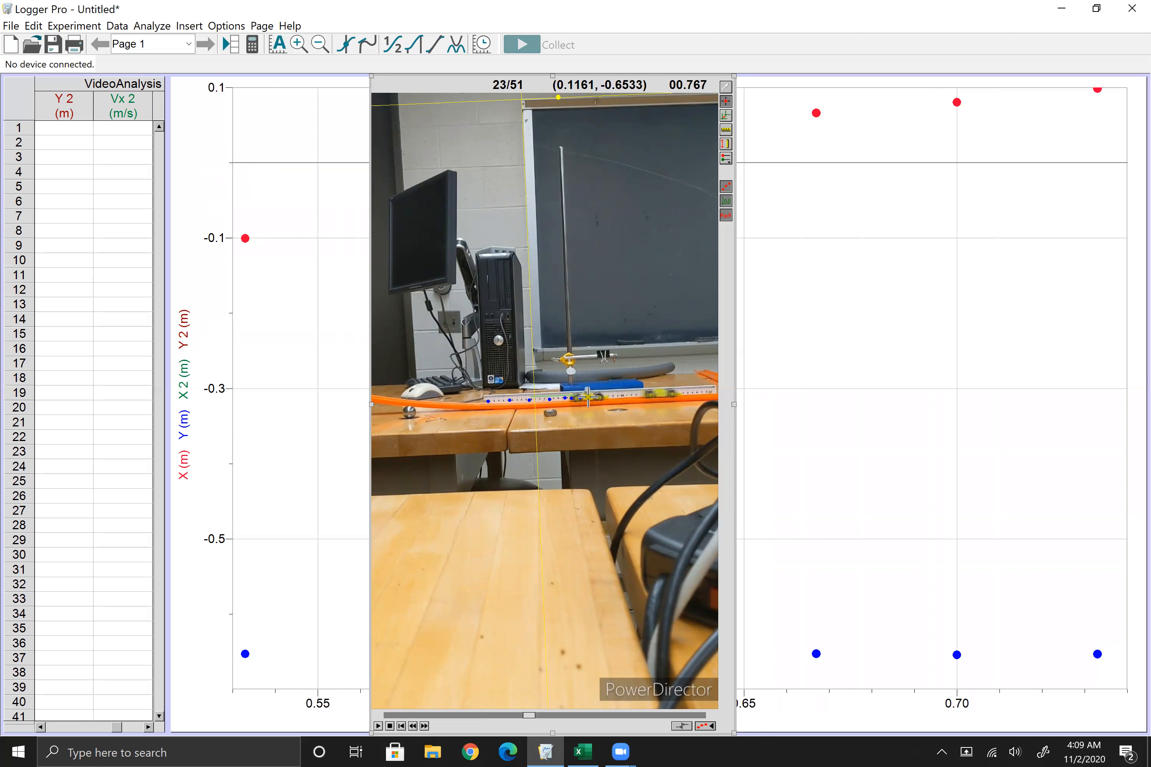
pyautogui.click(595, 396)
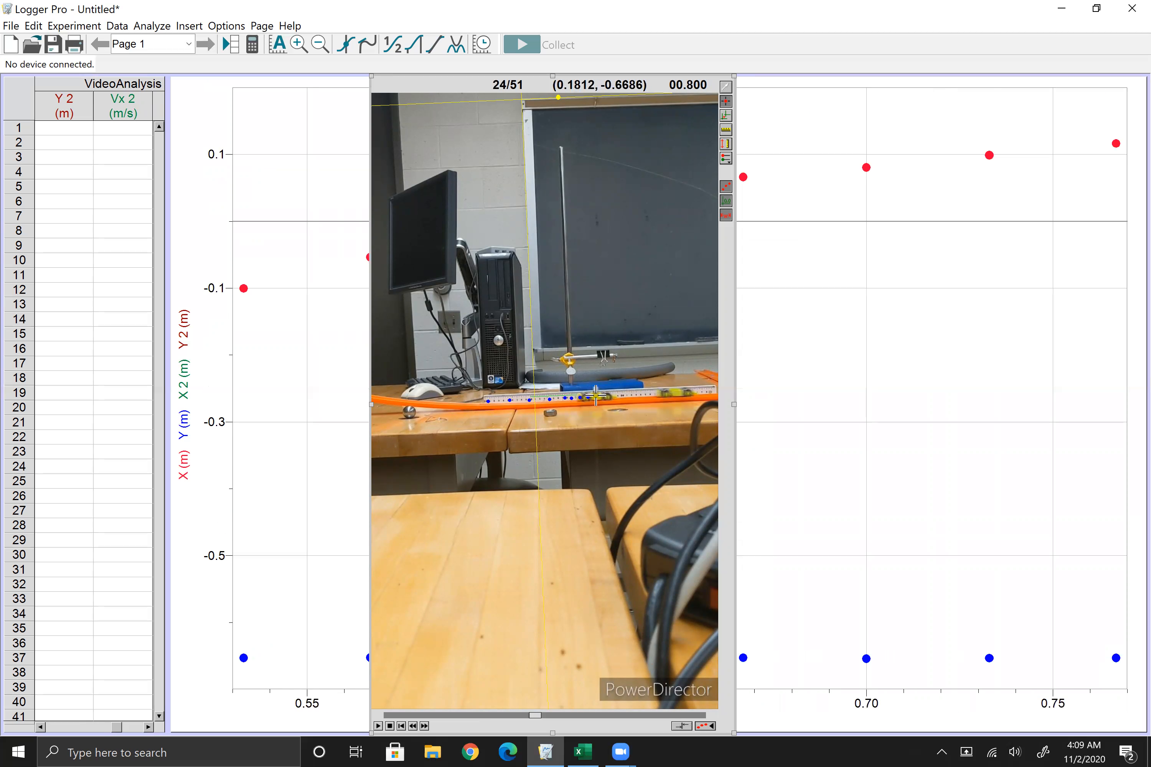
pyautogui.click(596, 397)
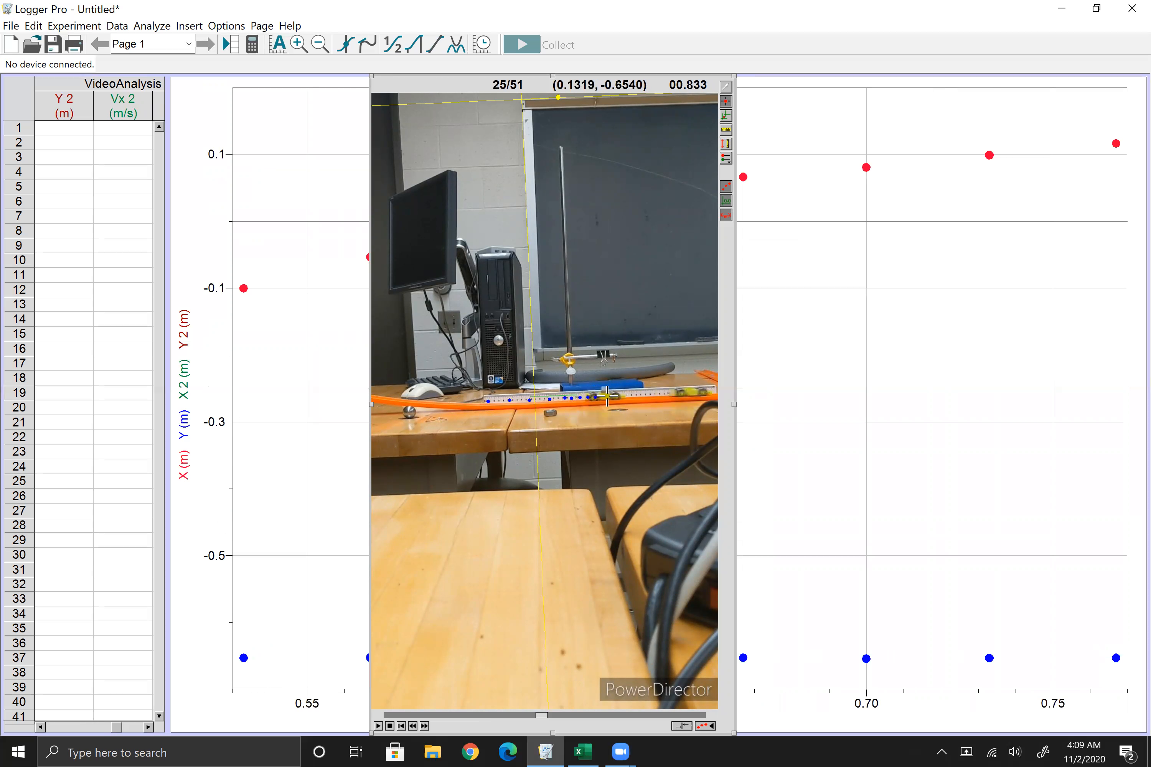
pyautogui.click(604, 396)
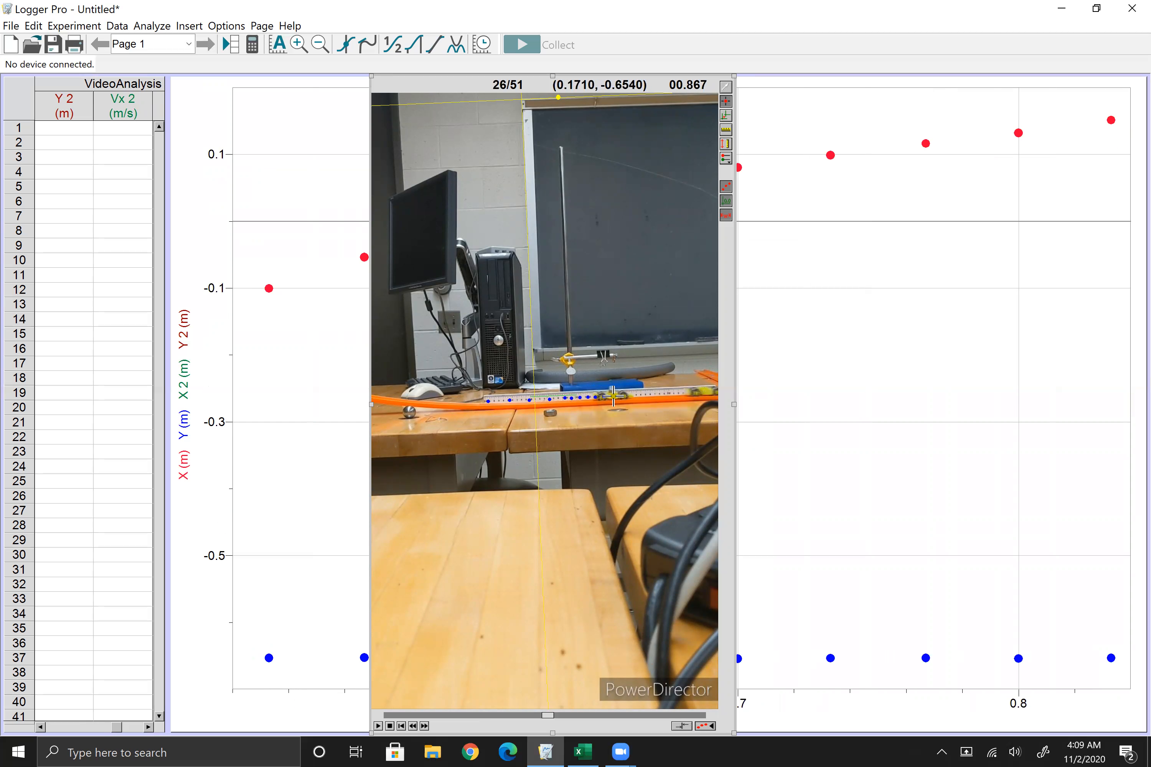
pyautogui.click(613, 396)
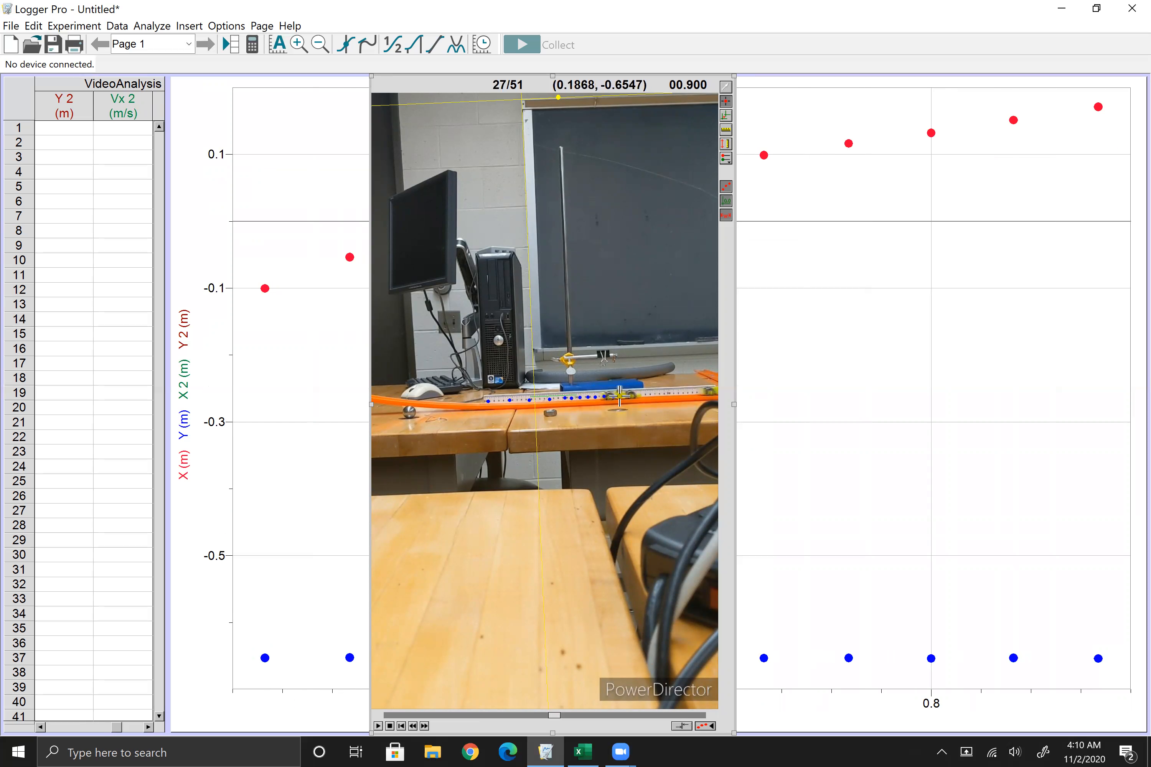
pyautogui.click(620, 397)
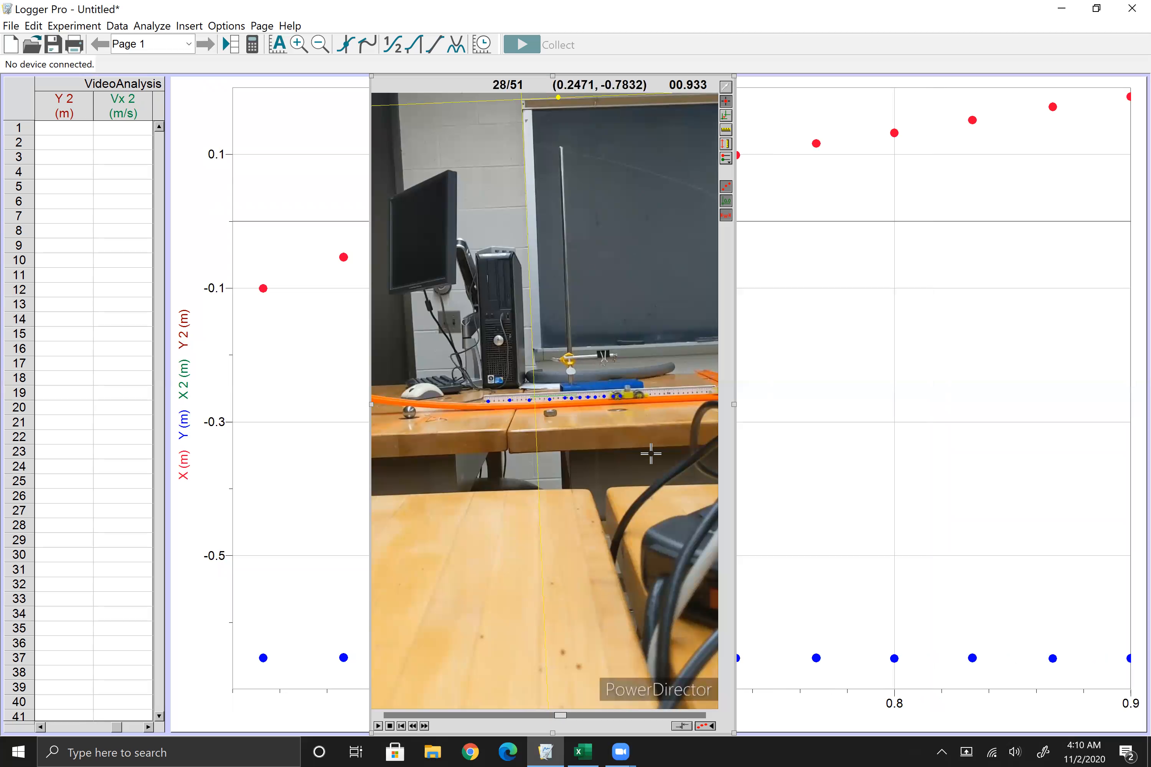
pyautogui.click(628, 396)
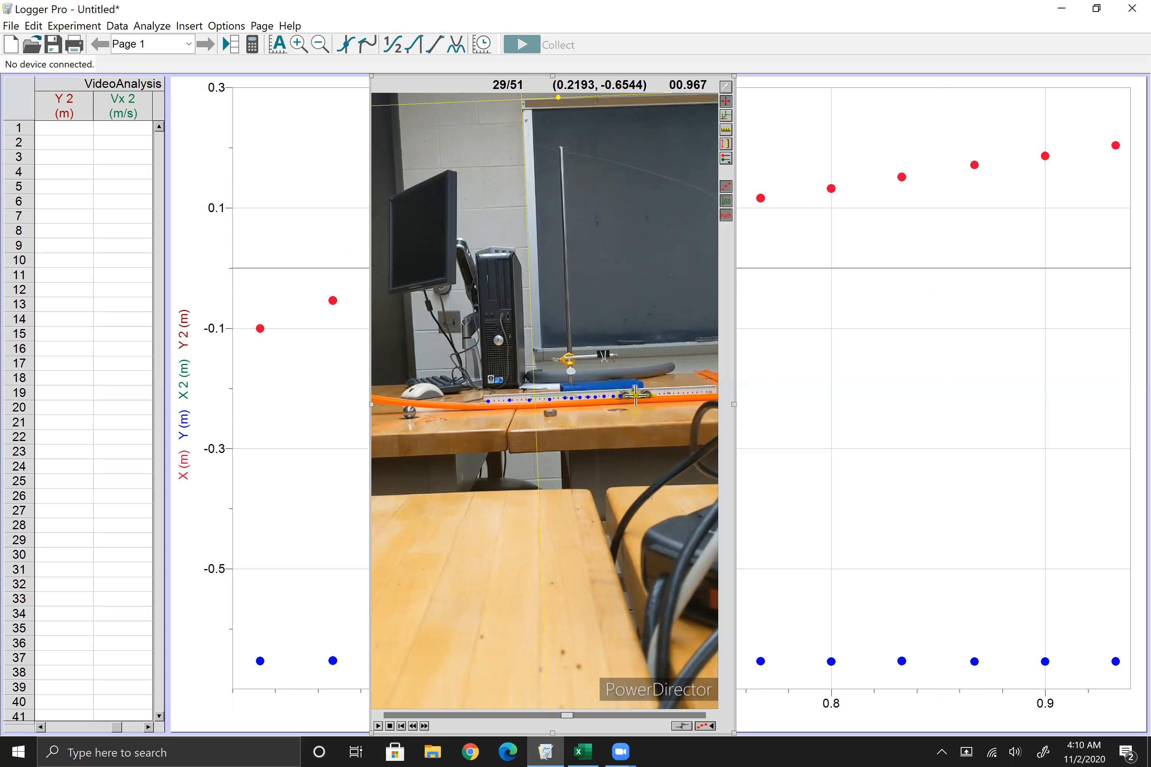
pyautogui.click(636, 395)
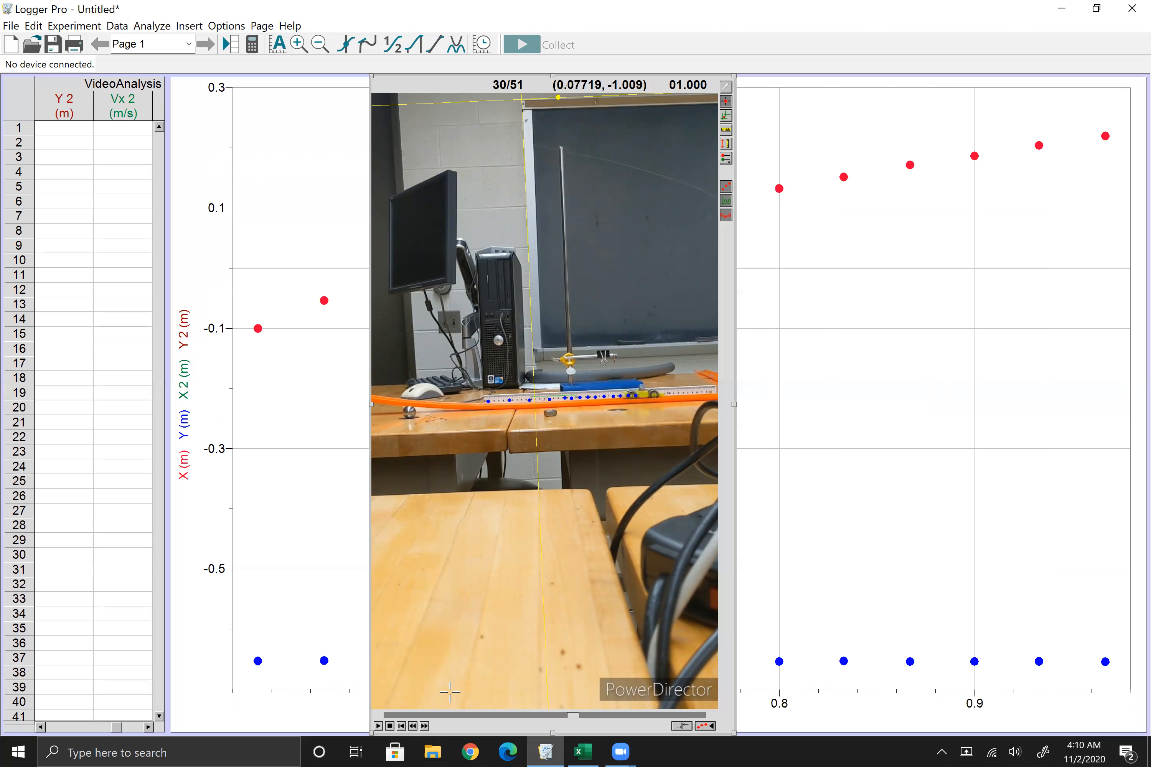
# Step: Step the movie back to frame 19 and make Point Series X 2:Y 2 the active series
pyautogui.click(413, 726)
pyautogui.click(412, 726)
pyautogui.click(412, 726)
pyautogui.click(413, 726)
pyautogui.click(413, 726)
pyautogui.click(412, 726)
pyautogui.click(413, 726)
pyautogui.click(412, 726)
pyautogui.click(413, 726)
pyautogui.click(412, 726)
pyautogui.click(413, 726)
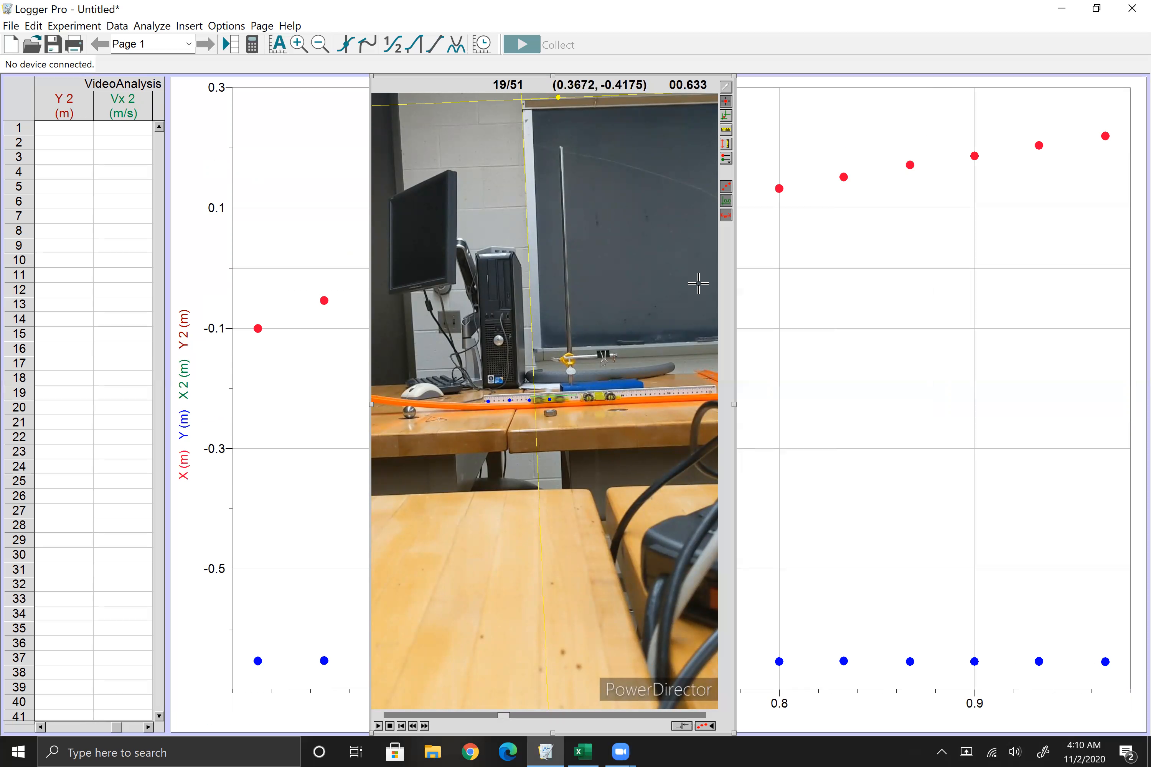
pyautogui.click(726, 159)
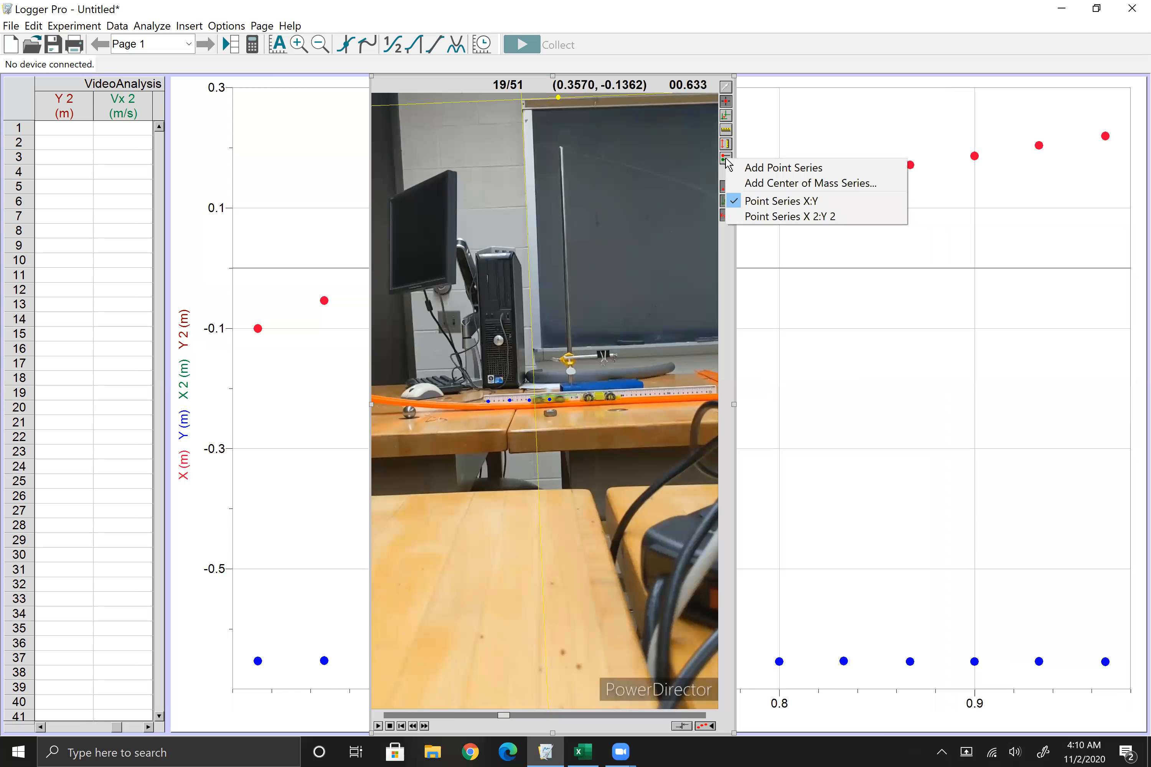
pyautogui.click(753, 218)
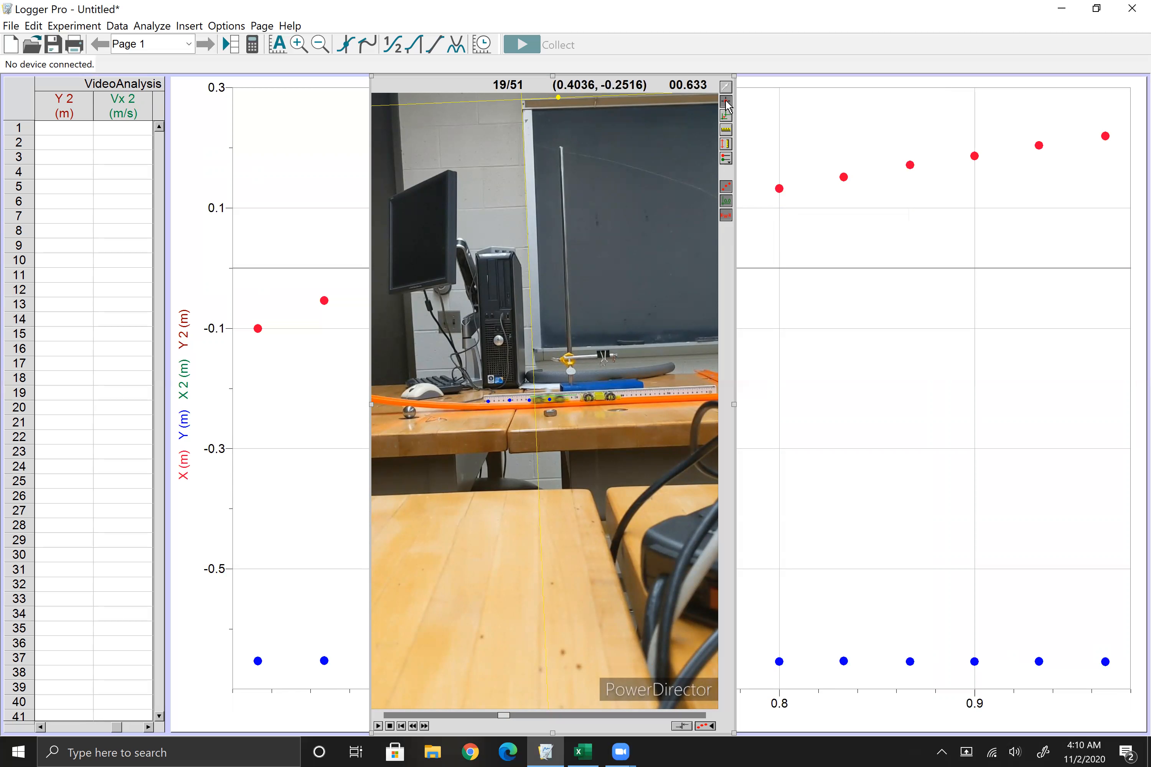
# Step: Mark the second cart's position on the track in every frame from 19 to 26 in Point Series X 2:Y 2
pyautogui.click(600, 397)
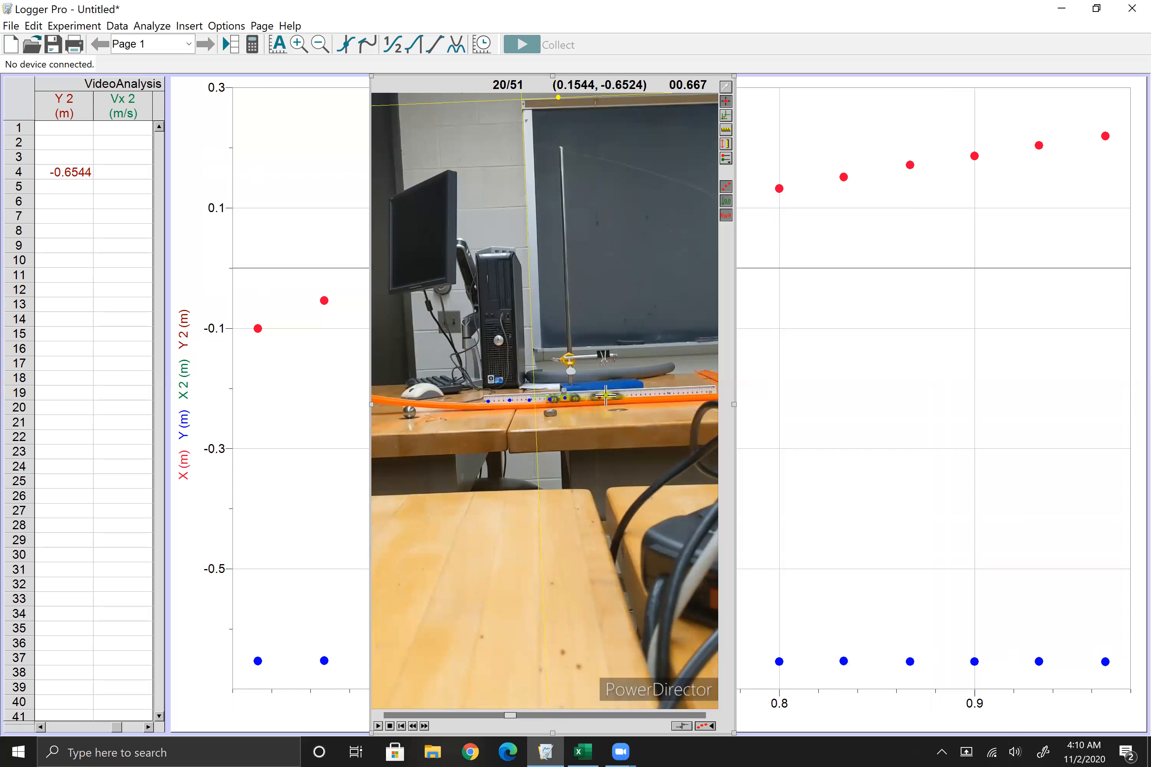
pyautogui.click(605, 396)
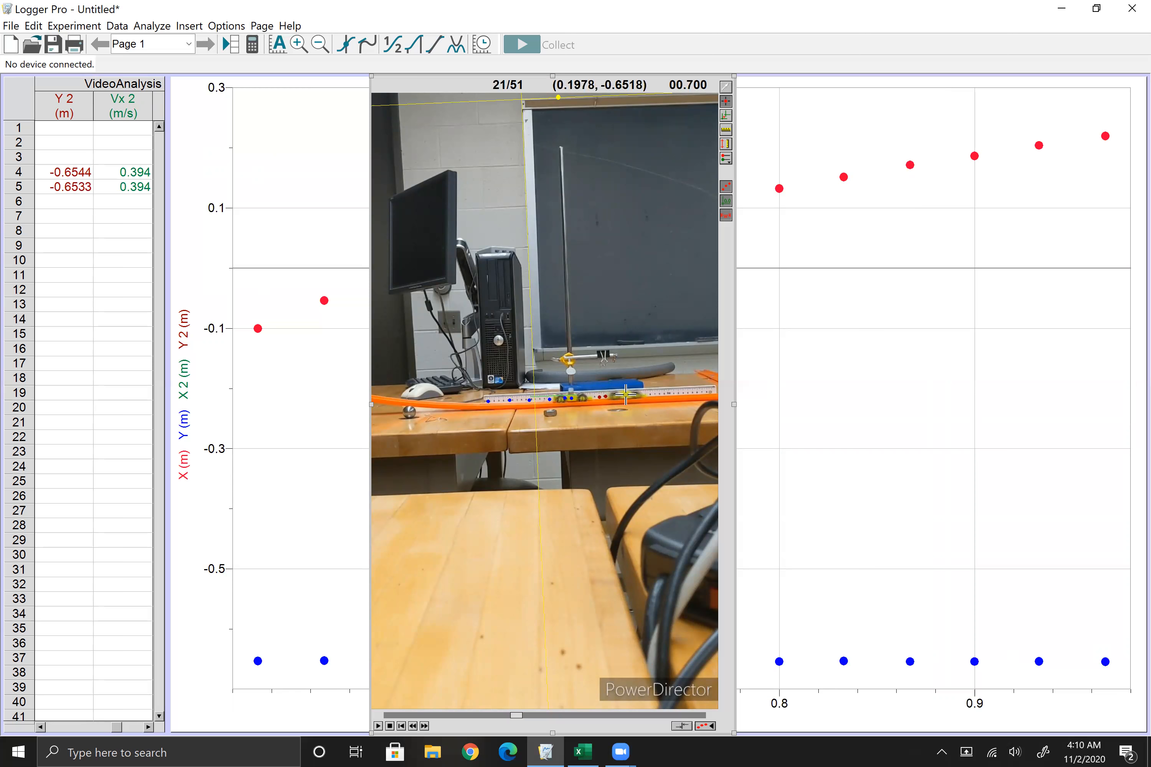
pyautogui.click(626, 395)
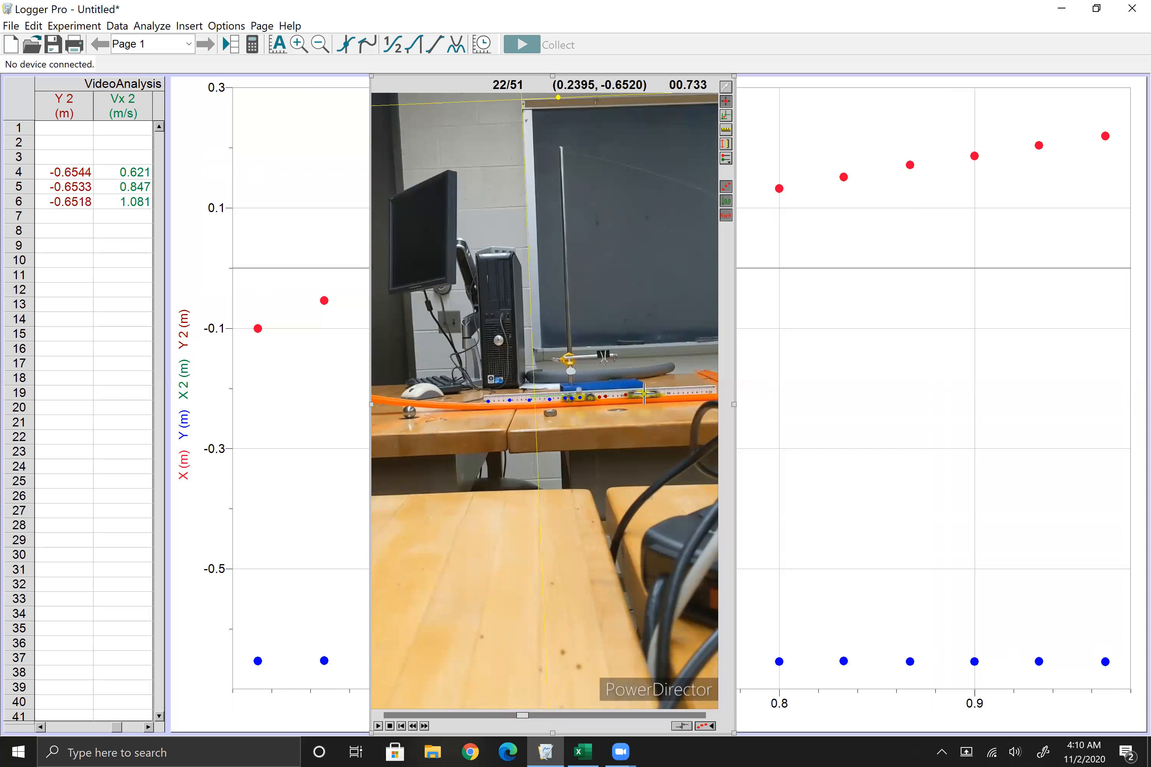
pyautogui.click(644, 394)
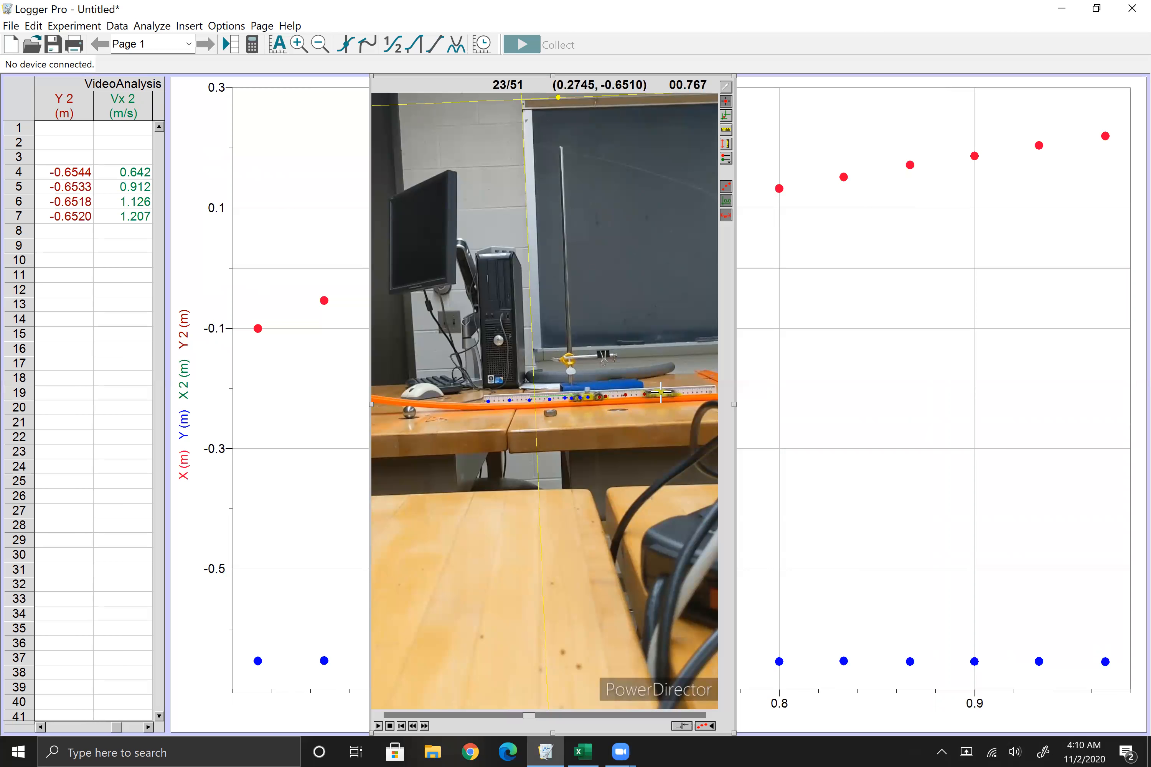
pyautogui.click(661, 392)
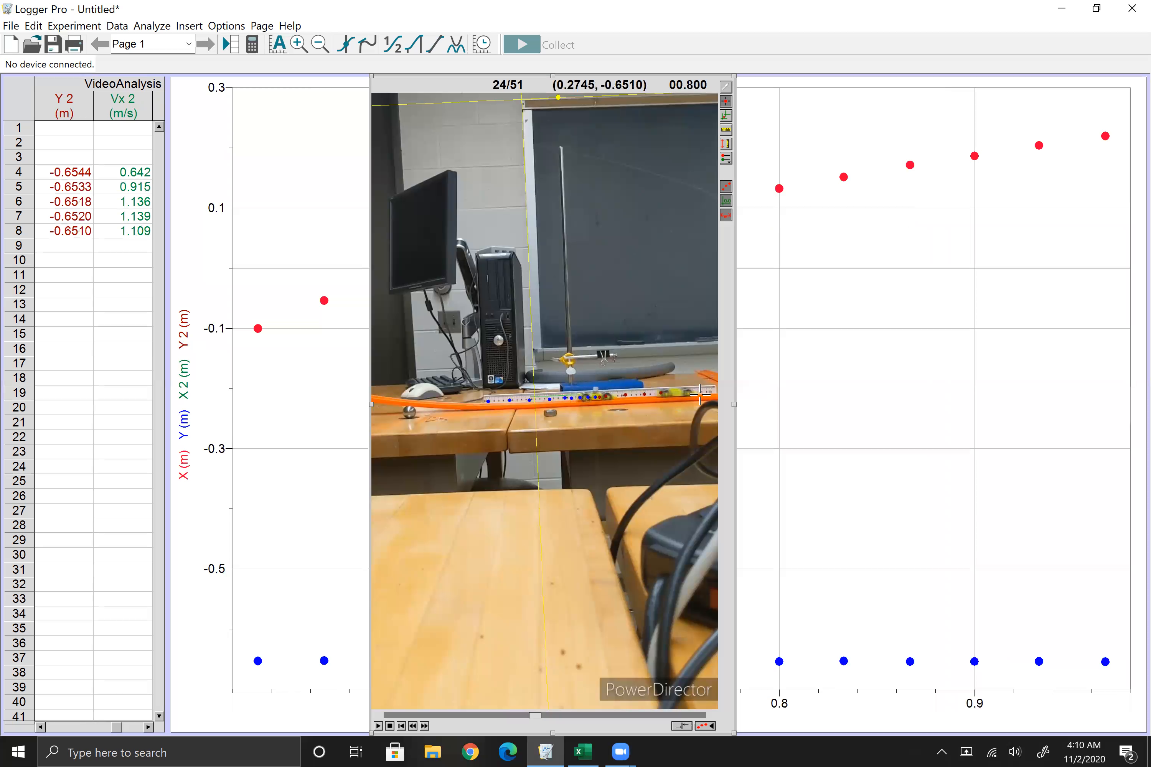
pyautogui.click(677, 393)
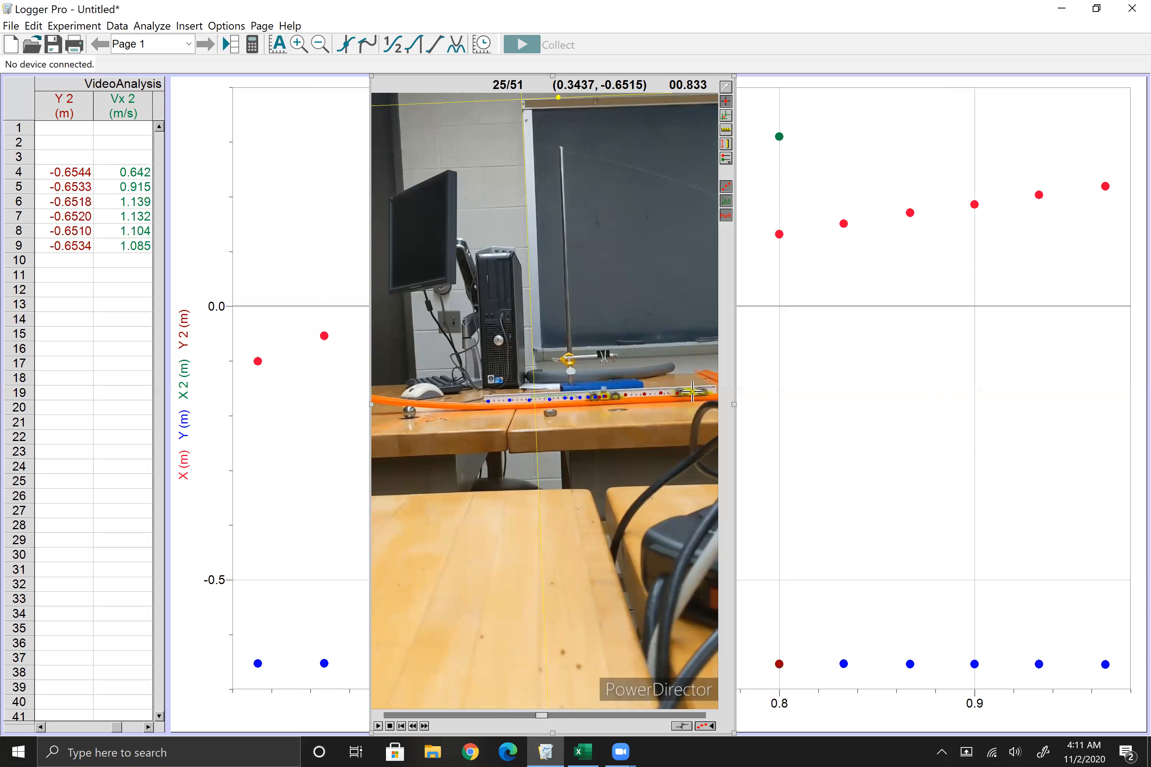
pyautogui.click(693, 392)
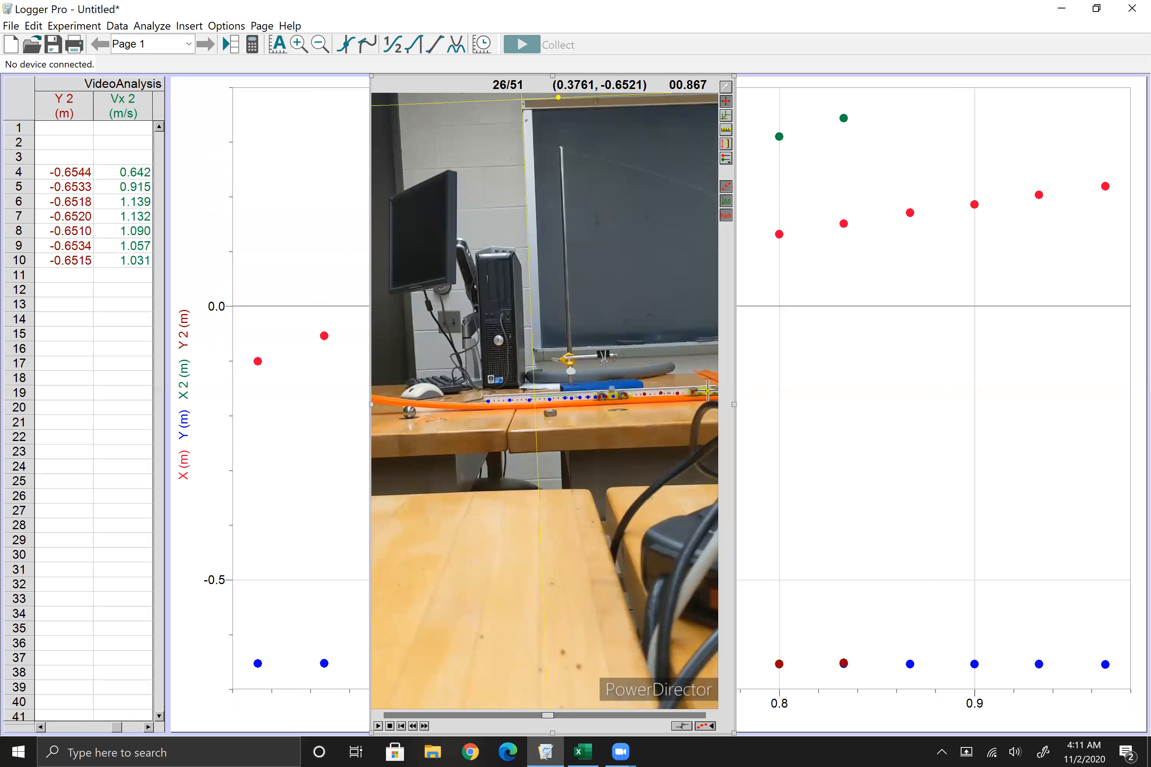
pyautogui.click(707, 391)
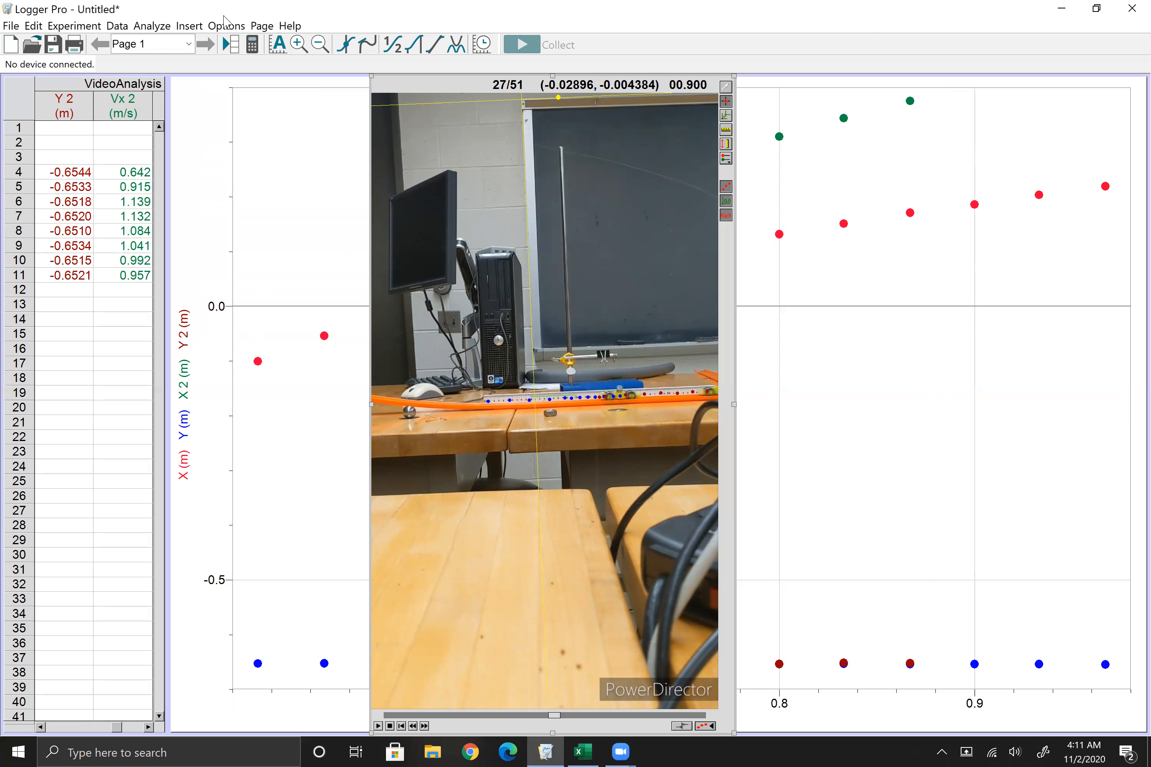
# Step: Auto-arrange the page and plot only X and X 2 on the graph's vertical axis, removing Y and Y 2
pyautogui.click(262, 26)
pyautogui.click(299, 270)
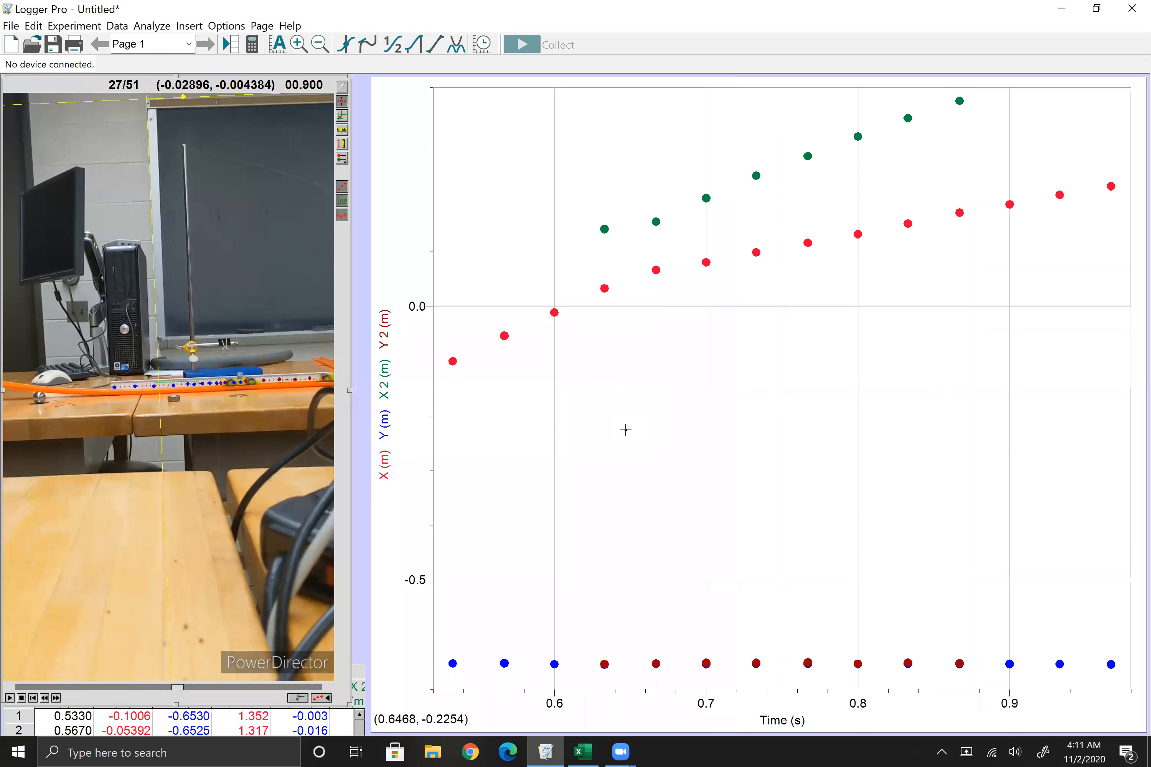
pyautogui.click(385, 381)
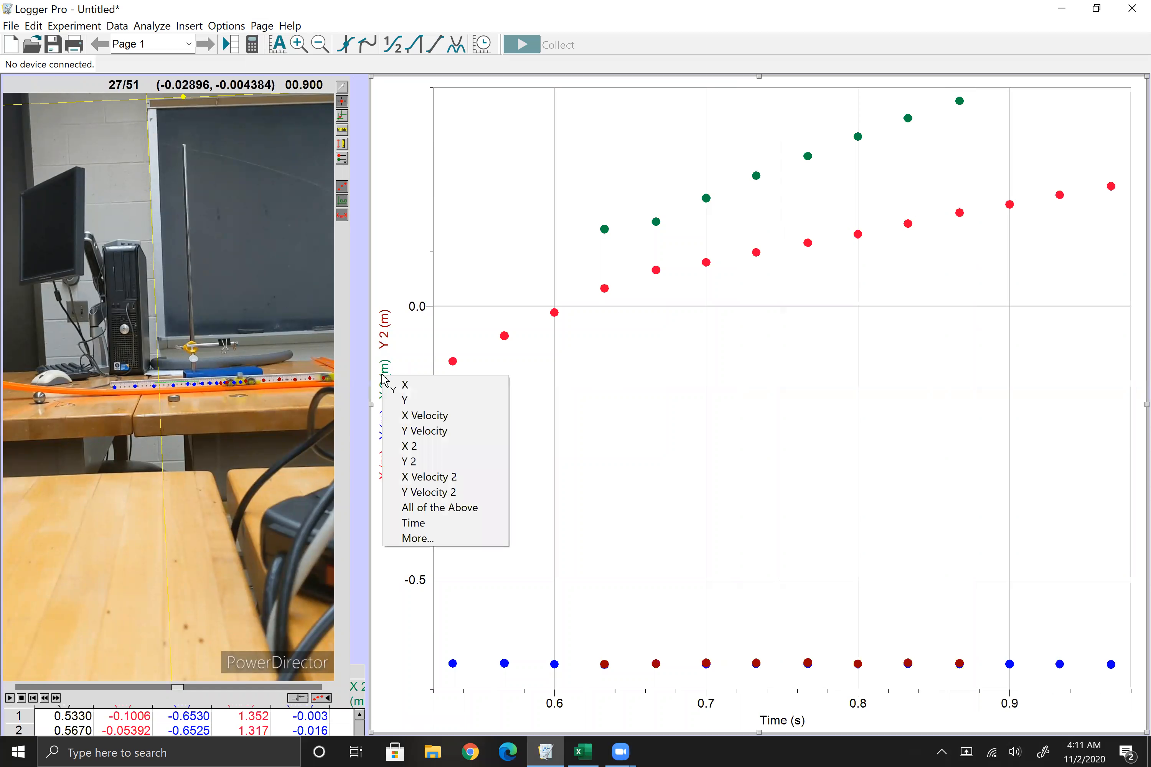
pyautogui.click(453, 539)
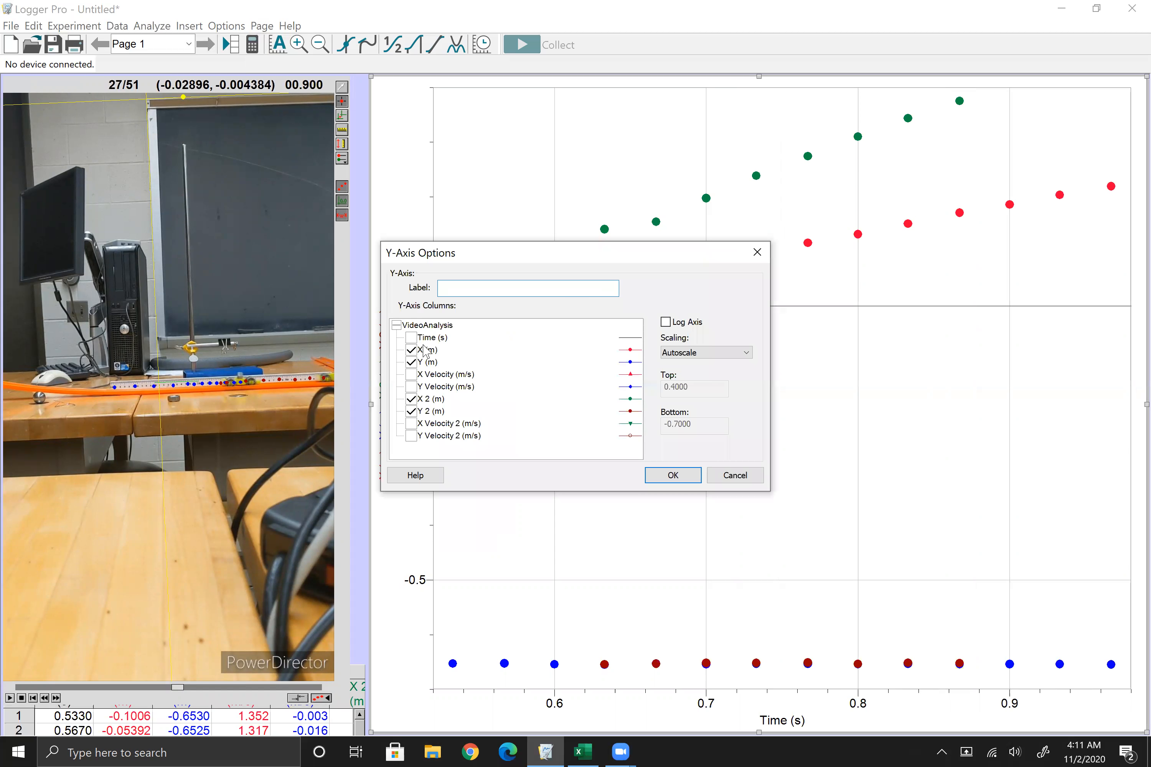
pyautogui.click(411, 362)
pyautogui.click(411, 411)
pyautogui.click(672, 475)
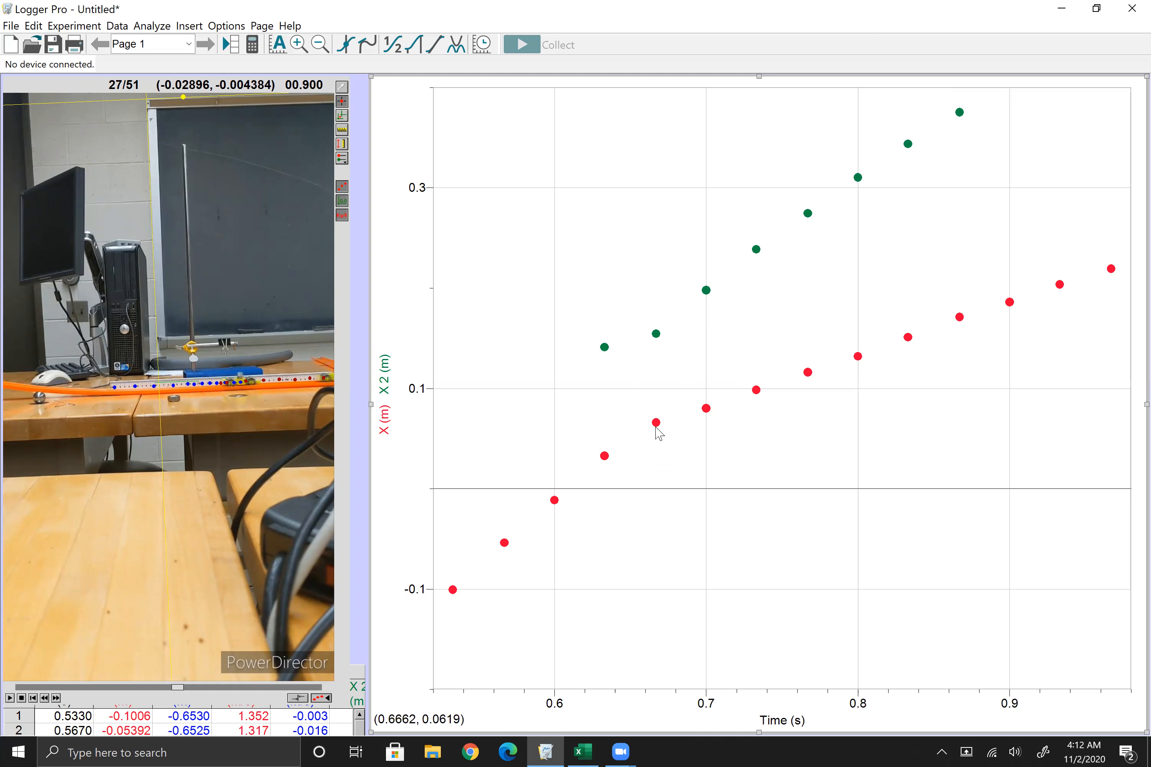
# Step: Apply a linear fit to VideoAnalysis|X over the pre-collision points from about 0.55 to 0.64 s
pyautogui.moveTo(481, 422); pyautogui.dragTo(616, 567)
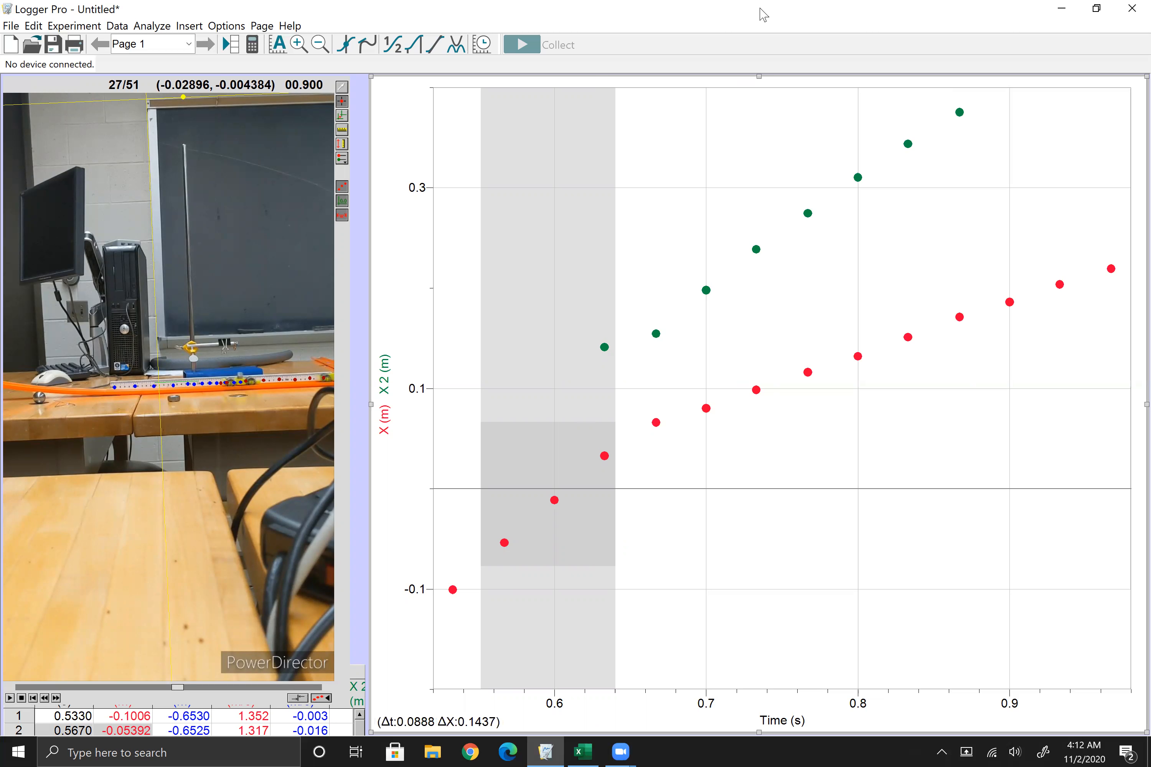
pyautogui.click(436, 45)
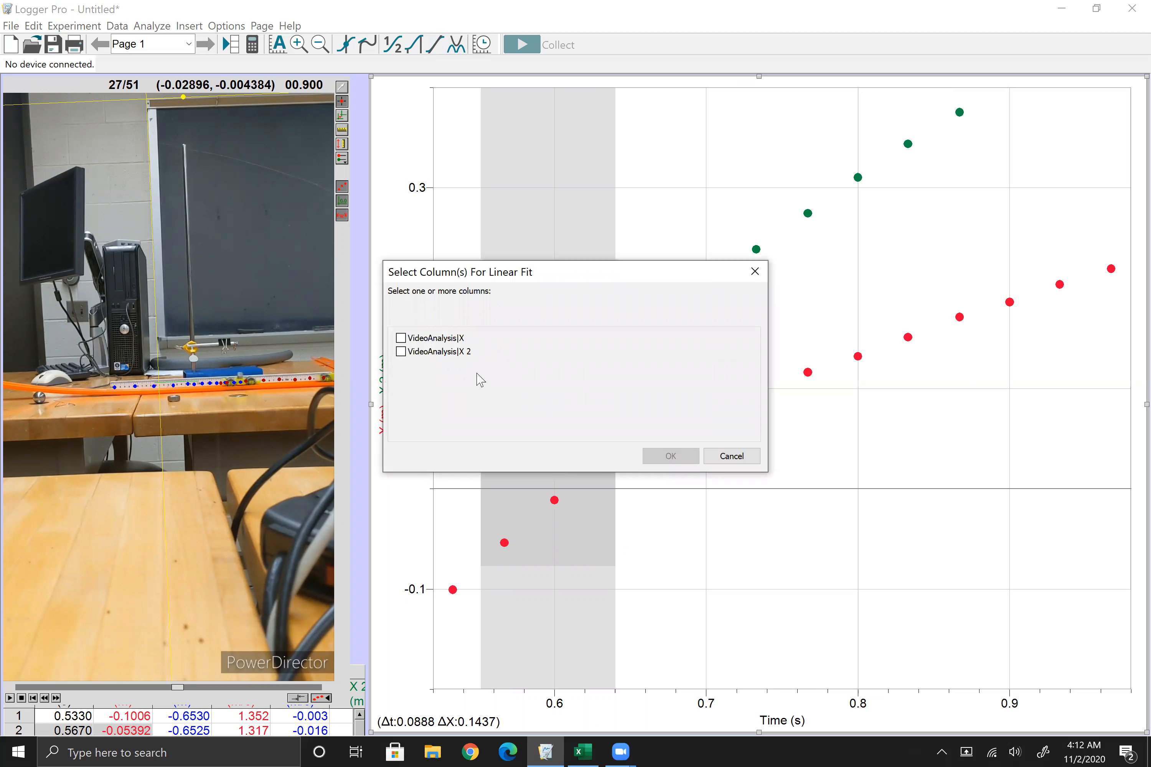
pyautogui.click(448, 340)
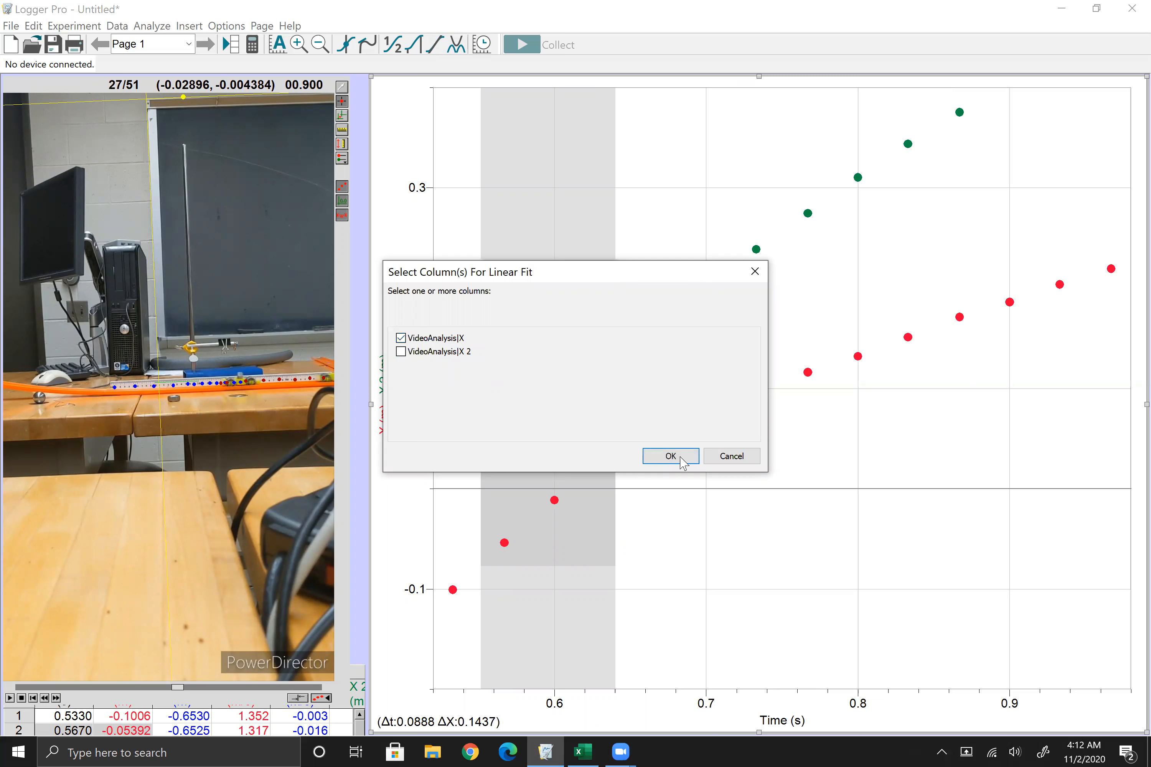
pyautogui.click(671, 456)
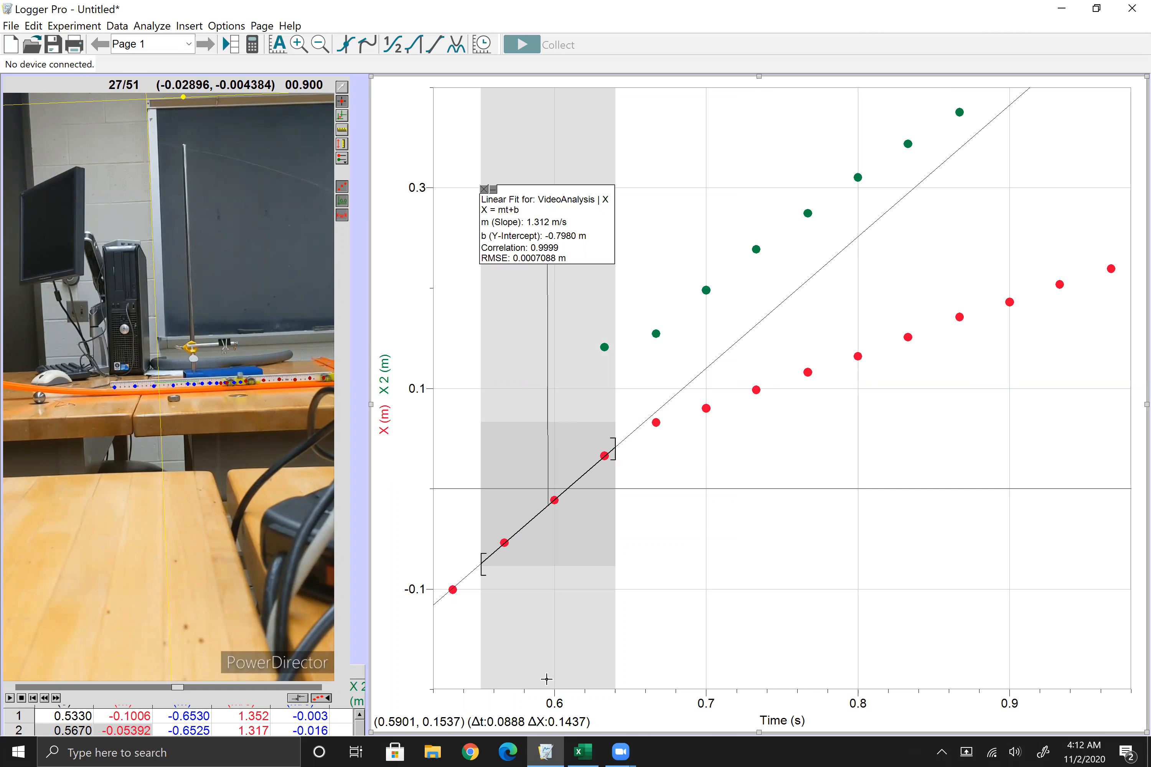
# Step: Switch to the Excel workbook and enter 1.312 as v1i for trial 1 in cell B2
pyautogui.click(584, 750)
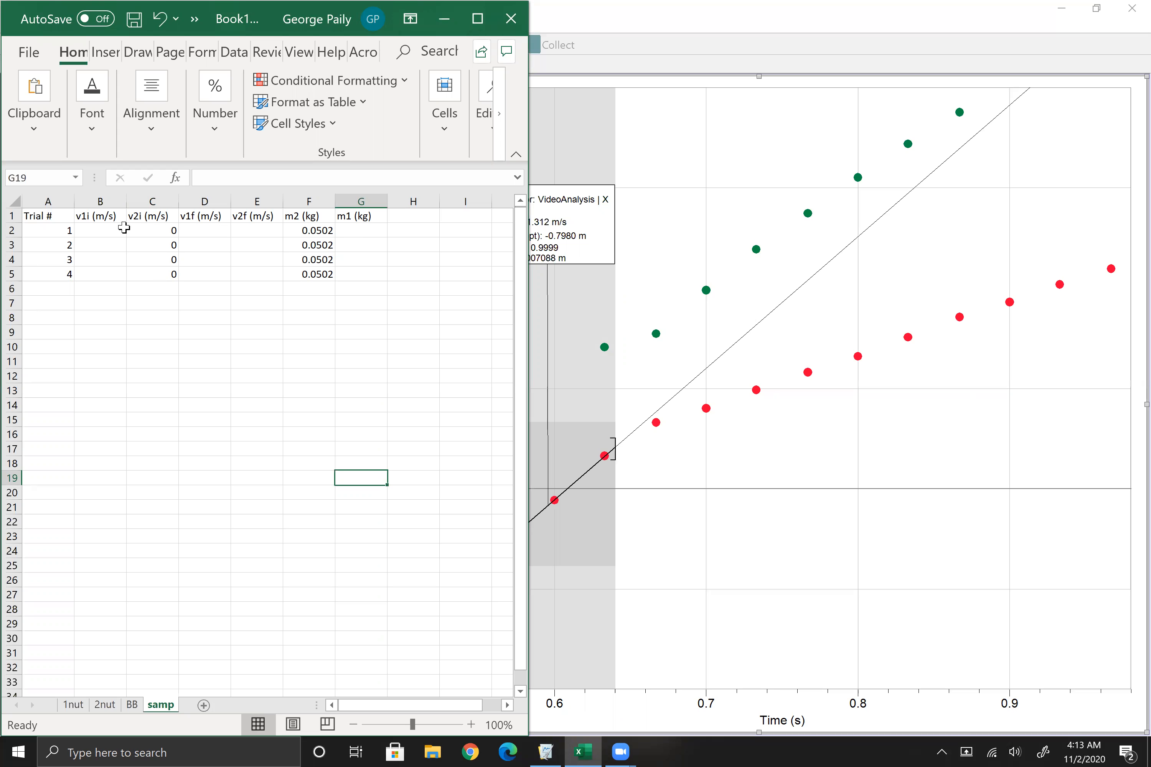
pyautogui.click(107, 228)
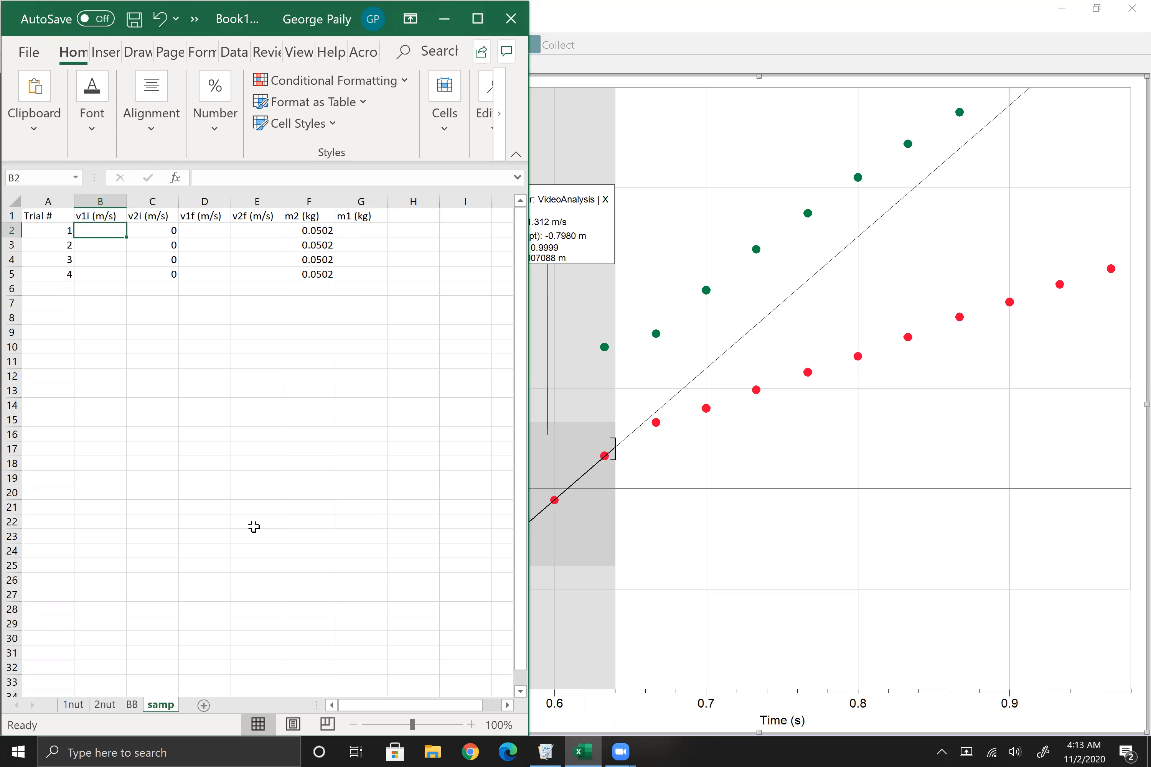
pyautogui.write('1.312')
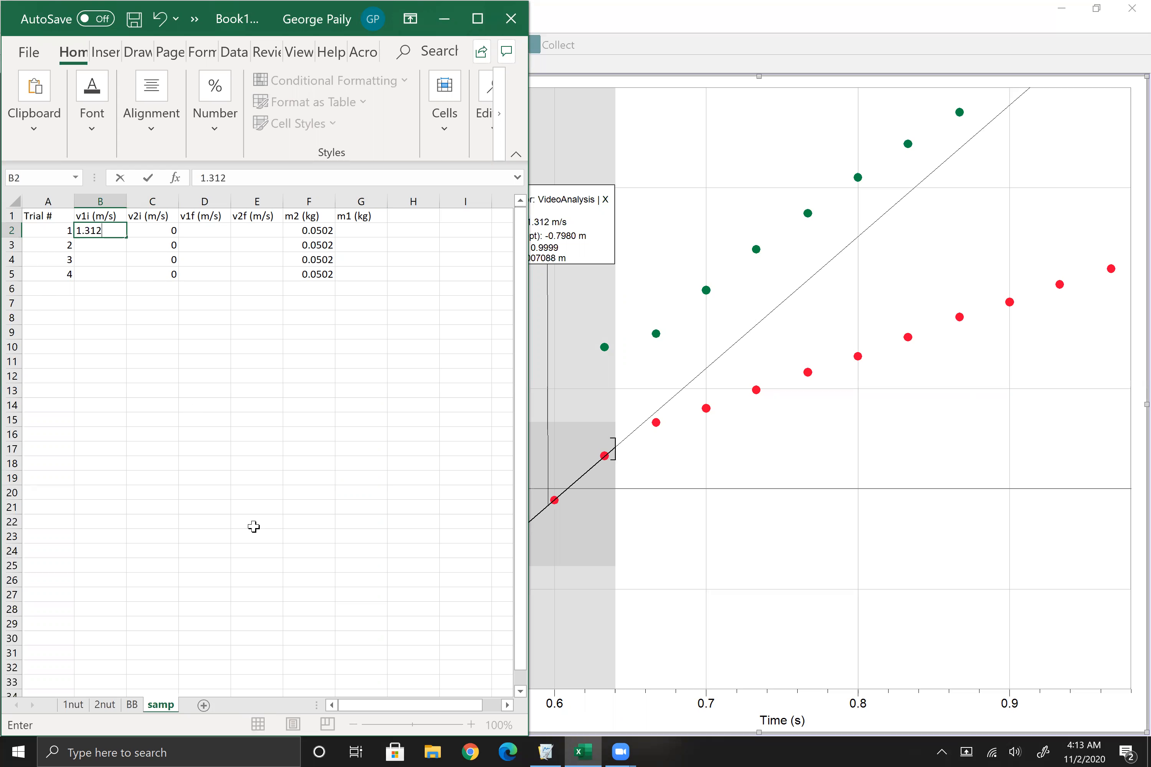
pyautogui.click(236, 537)
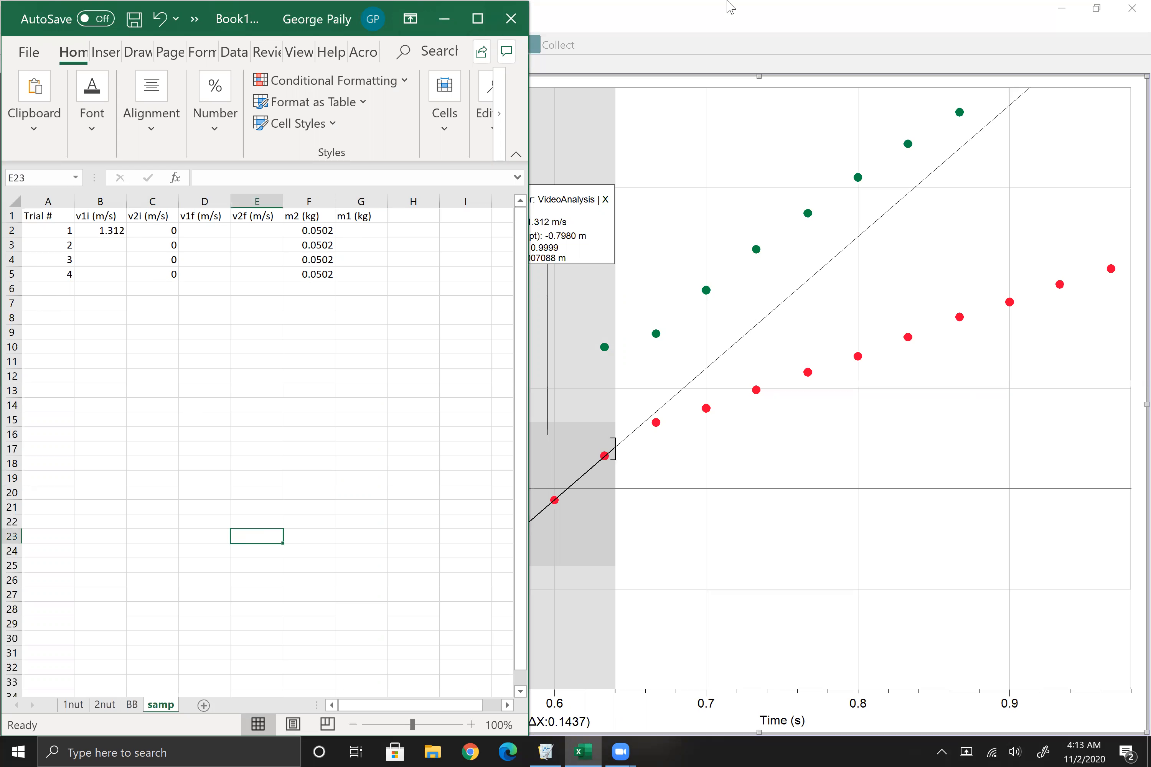
# Step: Return to Logger Pro, remove the existing fit and apply a linear fit to VideoAnalysis|X from about 0.69 to 0.78 s
pyautogui.click(719, 22)
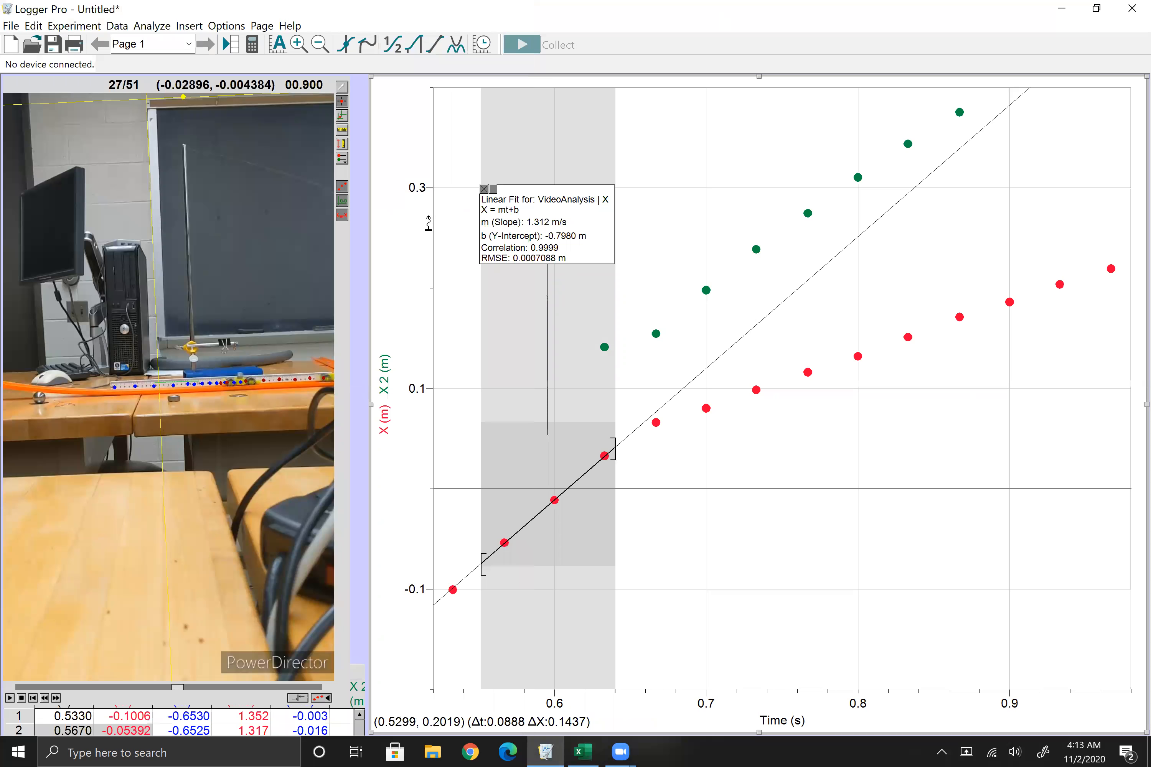
pyautogui.click(483, 189)
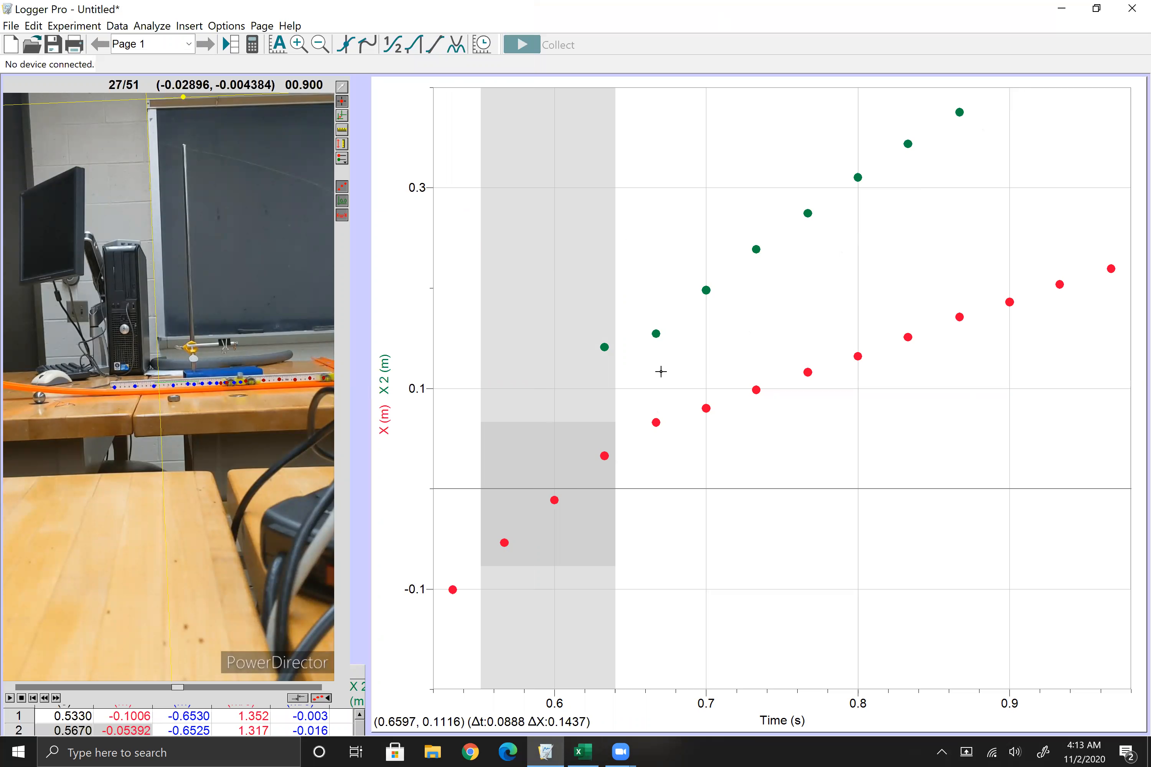
pyautogui.moveTo(696, 322); pyautogui.dragTo(822, 434)
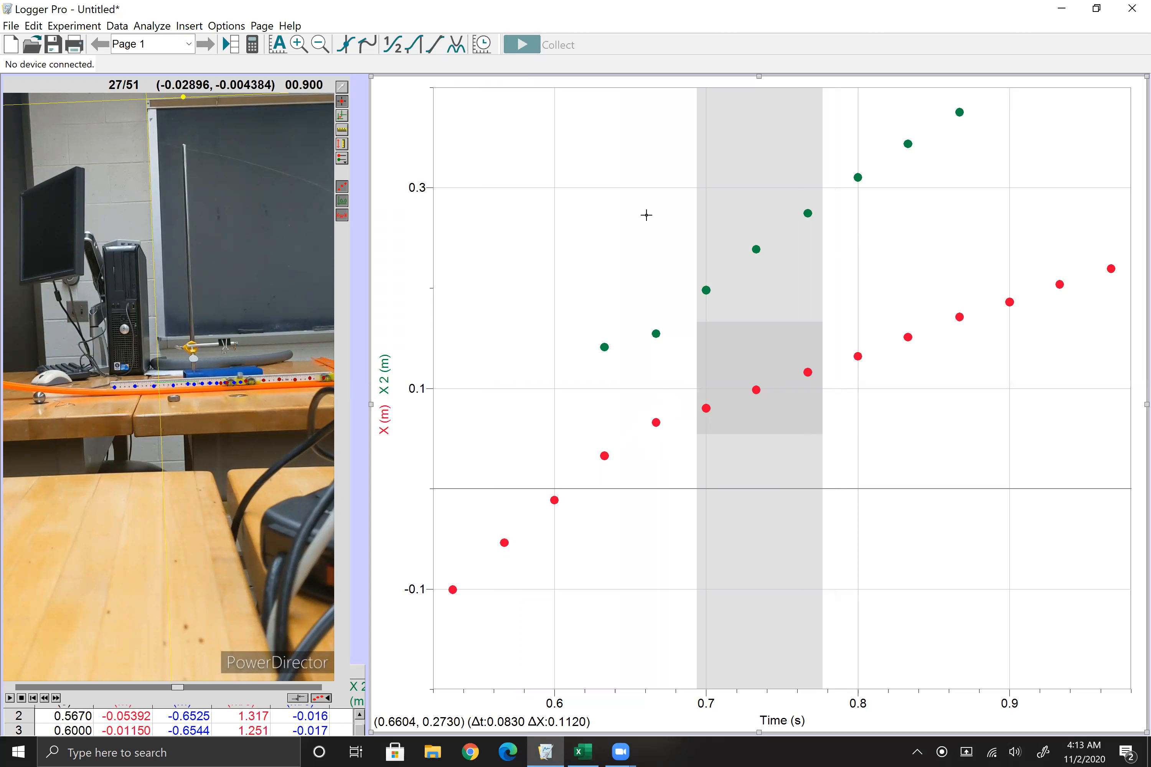
pyautogui.click(434, 44)
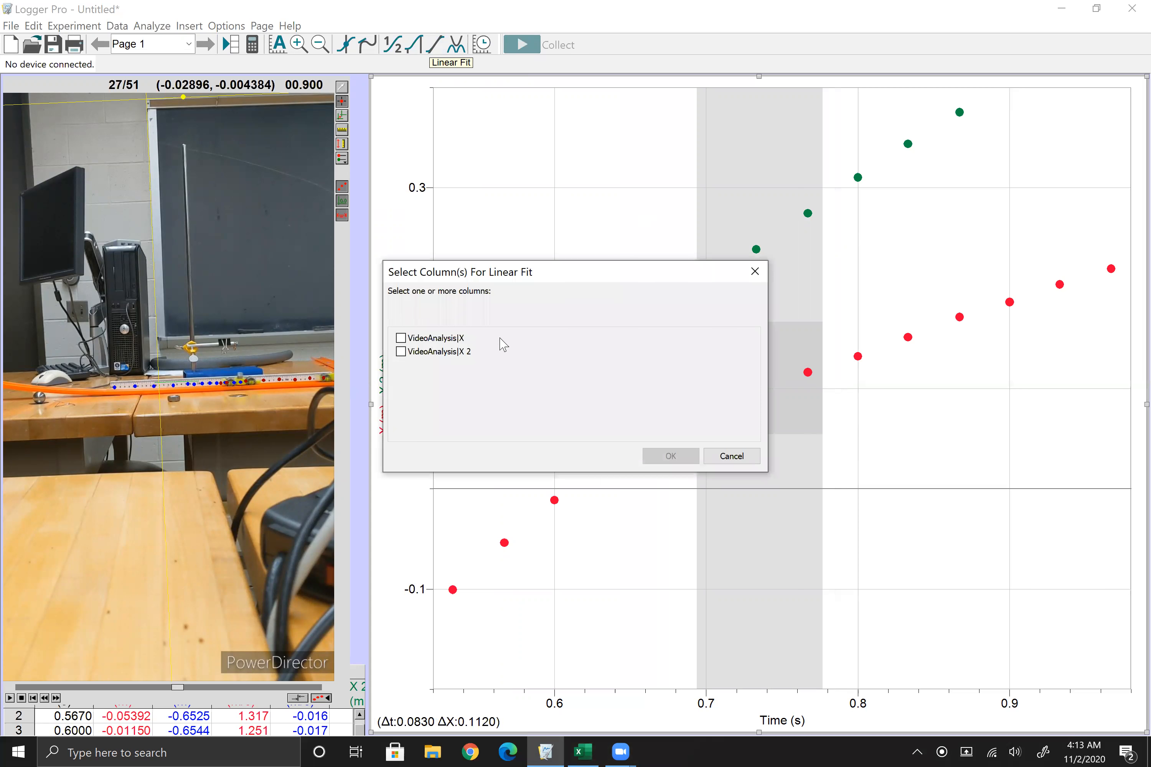
pyautogui.click(439, 338)
pyautogui.click(658, 454)
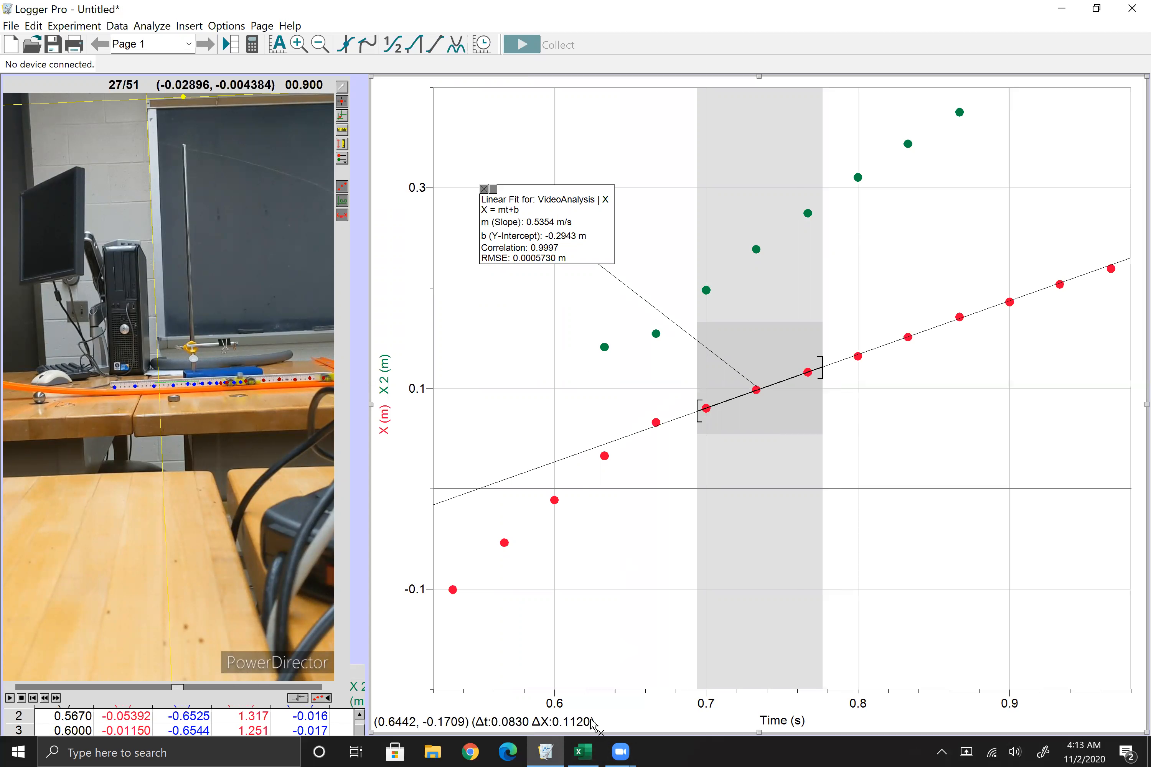
# Step: Switch to the Excel workbook and enter 0.5354 as v1f for trial 1 in cell D2
pyautogui.click(583, 752)
pyautogui.click(202, 232)
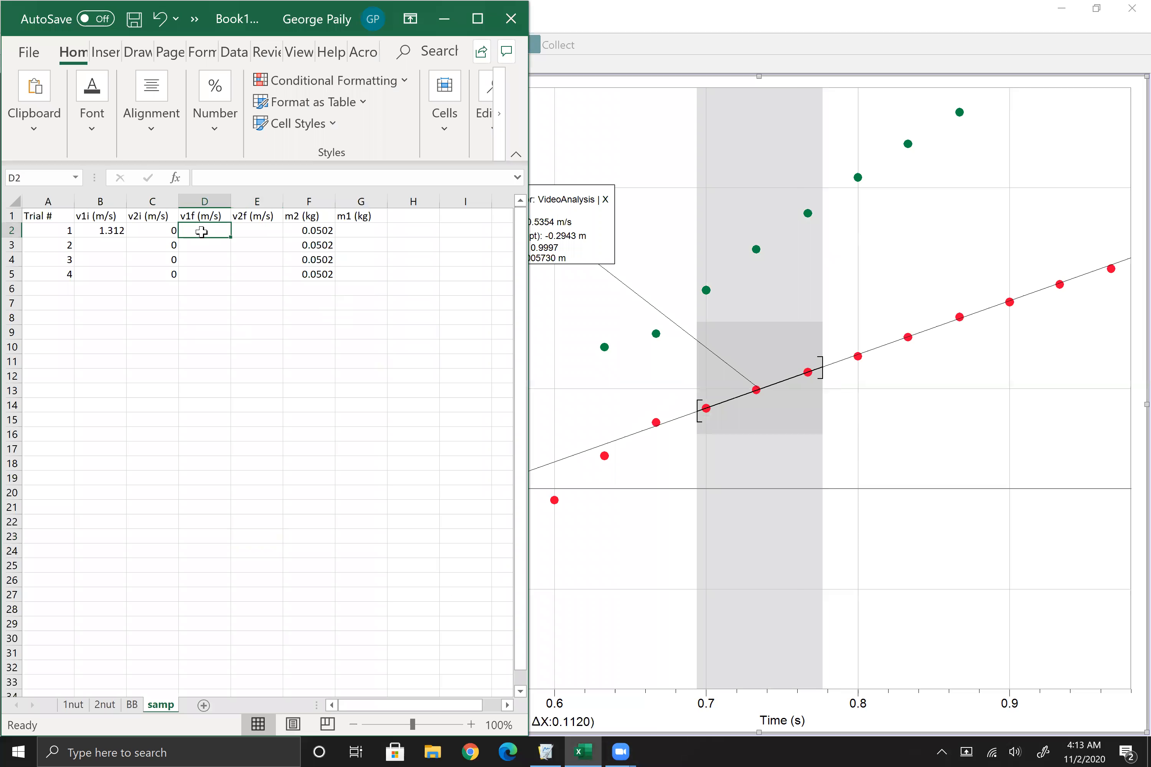
pyautogui.write('0.53')
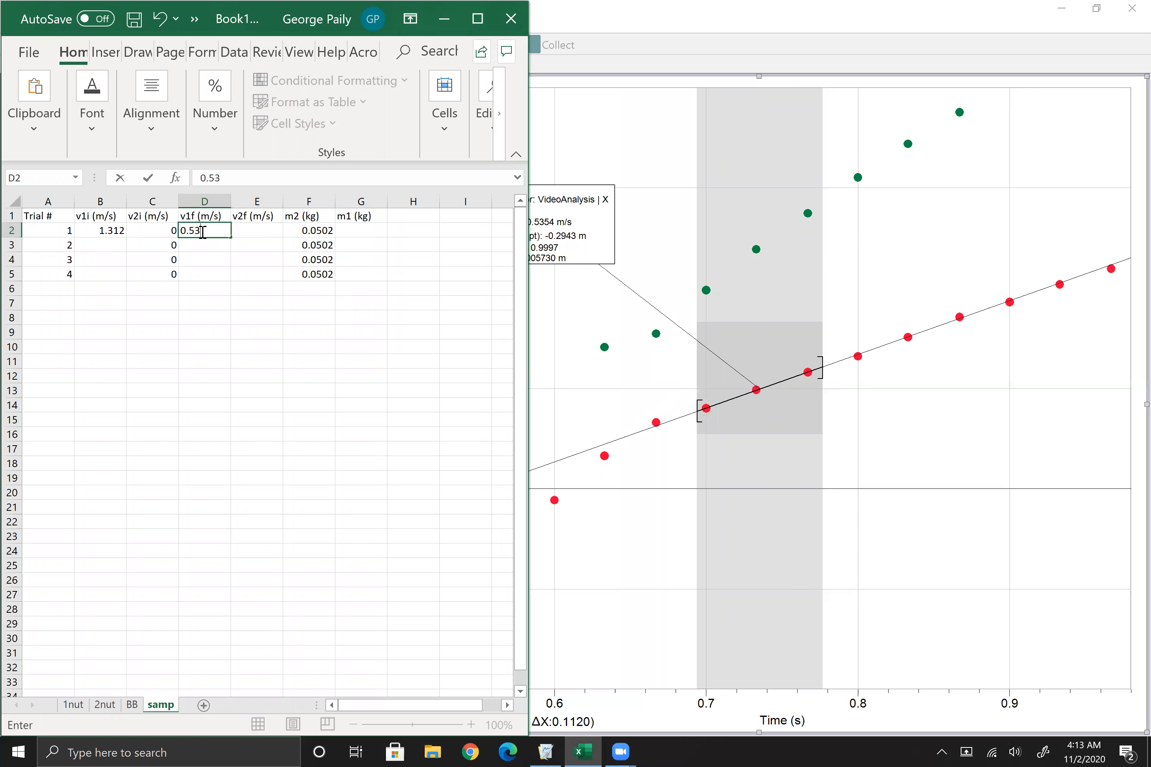
pyautogui.write('54')
pyautogui.press('Tab')
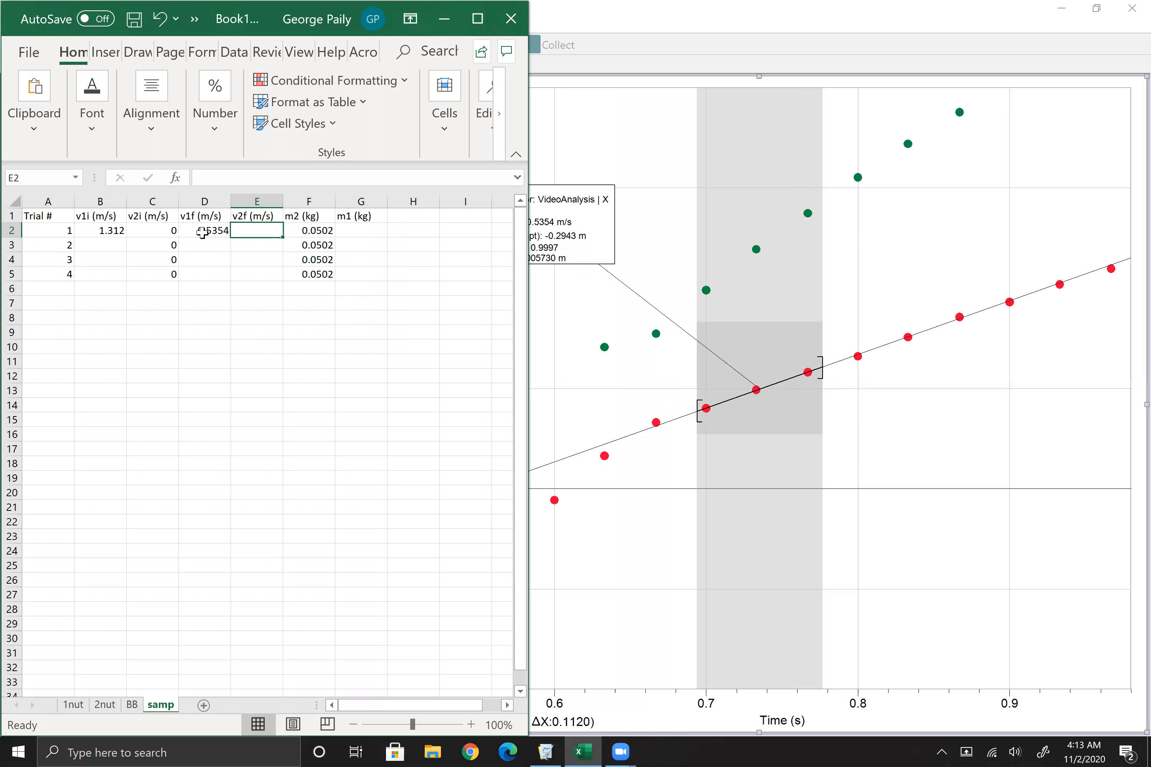
# Step: Return to Logger Pro, remove the X fit and apply a linear fit to VideoAnalysis|X 2 from about 0.69 to 0.78 s
pyautogui.click(698, 7)
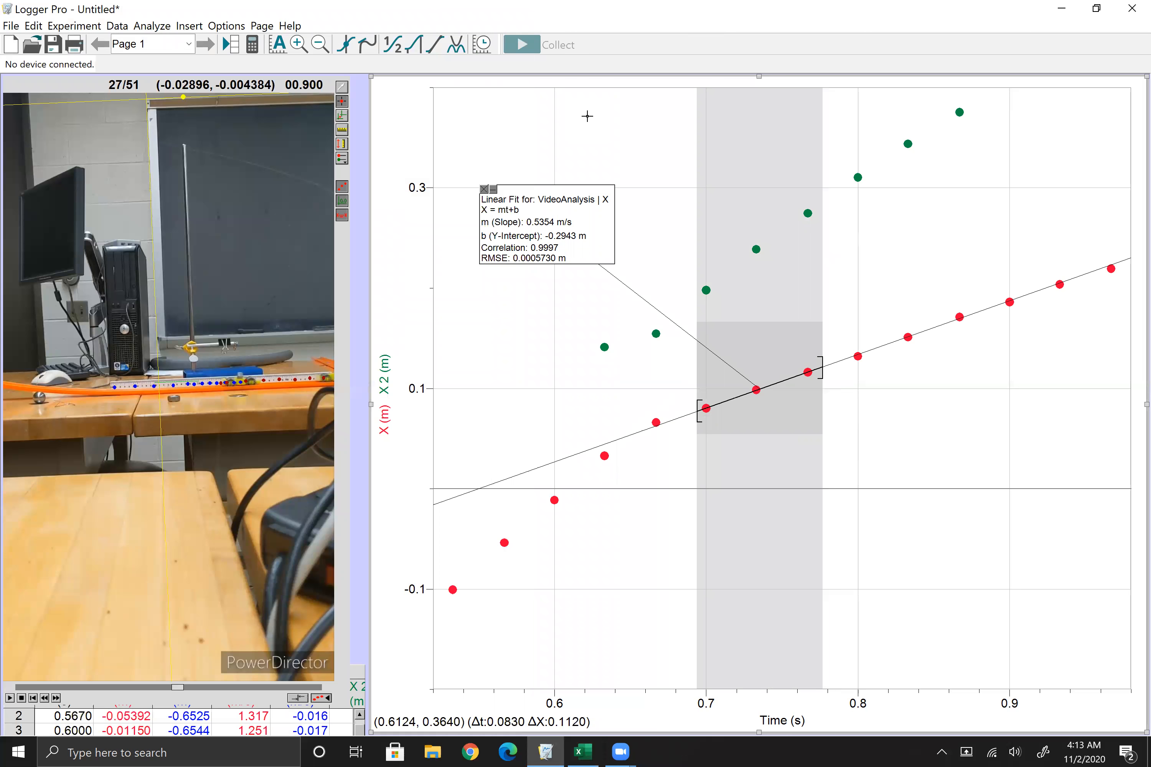
pyautogui.click(484, 189)
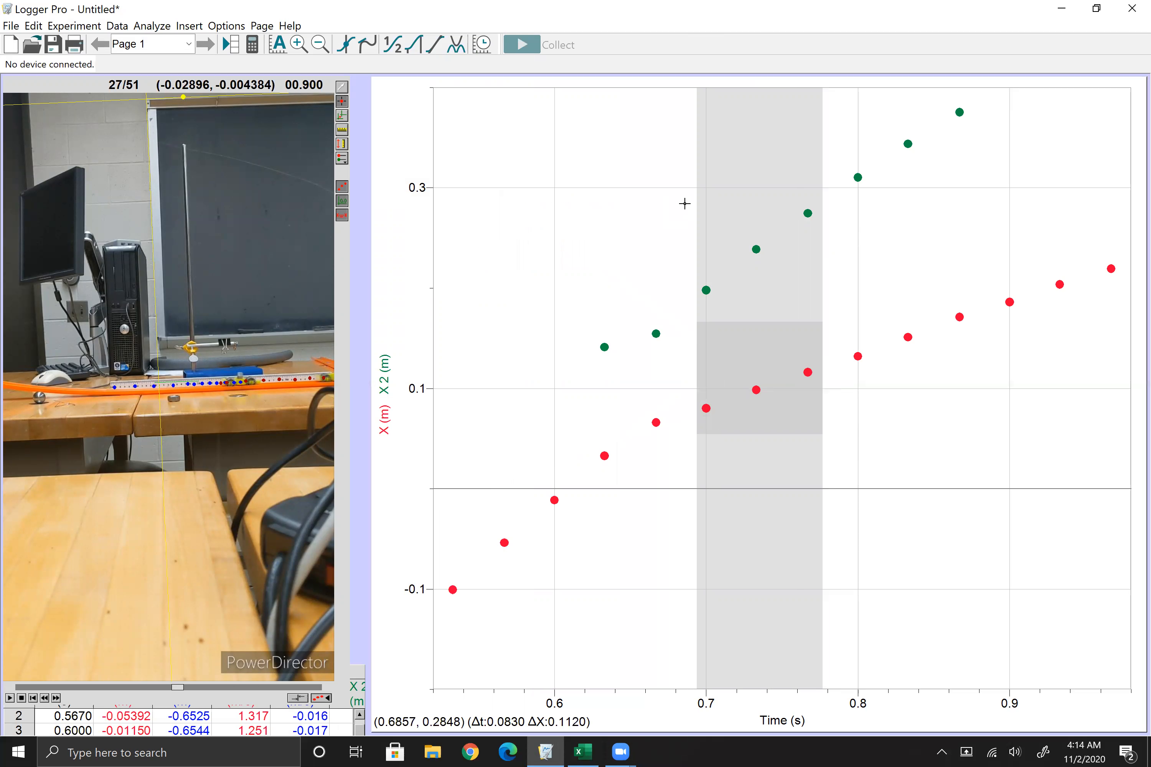
pyautogui.moveTo(684, 202)
pyautogui.mouseDown()
pyautogui.moveTo(812, 285)
pyautogui.moveTo(825, 318)
pyautogui.mouseUp()
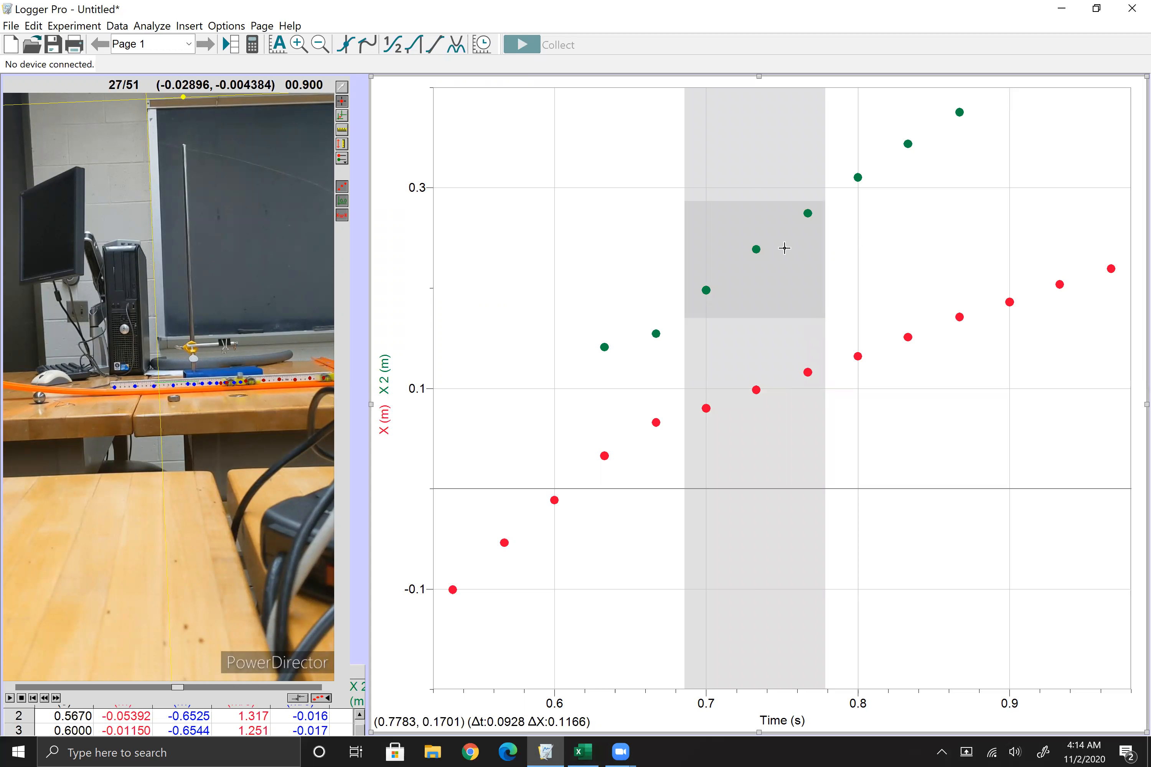
pyautogui.click(435, 44)
pyautogui.click(450, 358)
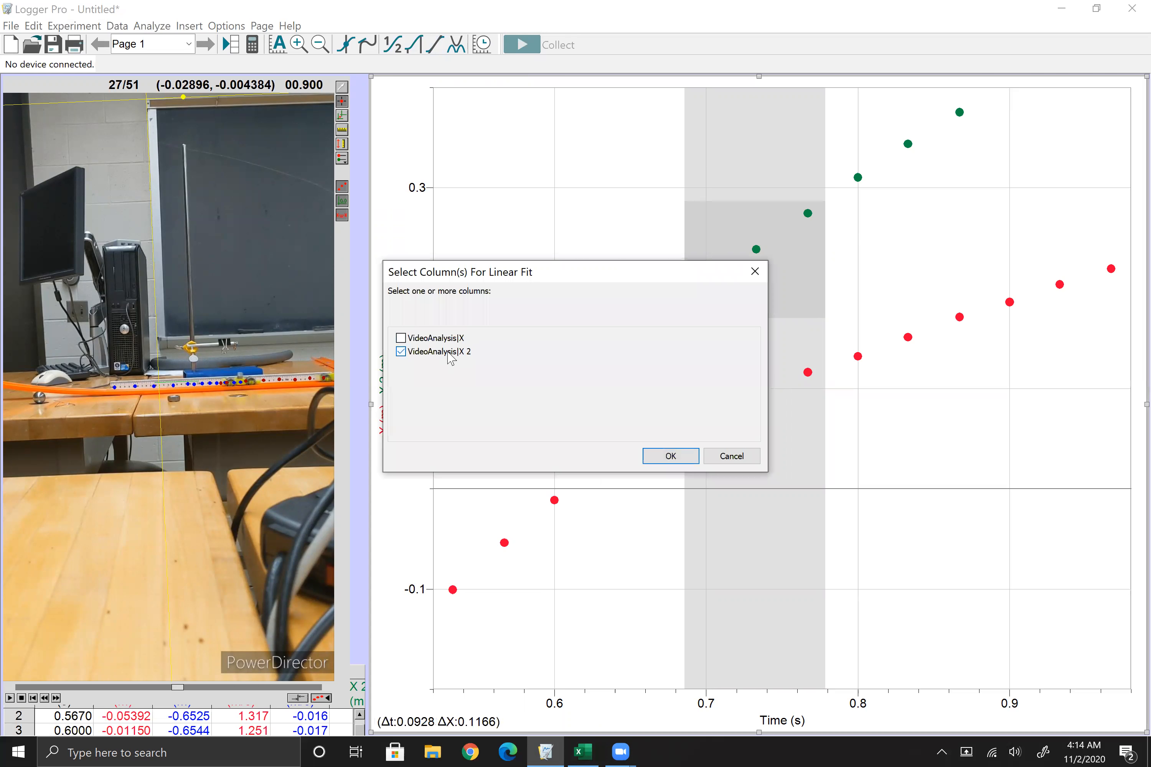
pyautogui.click(679, 455)
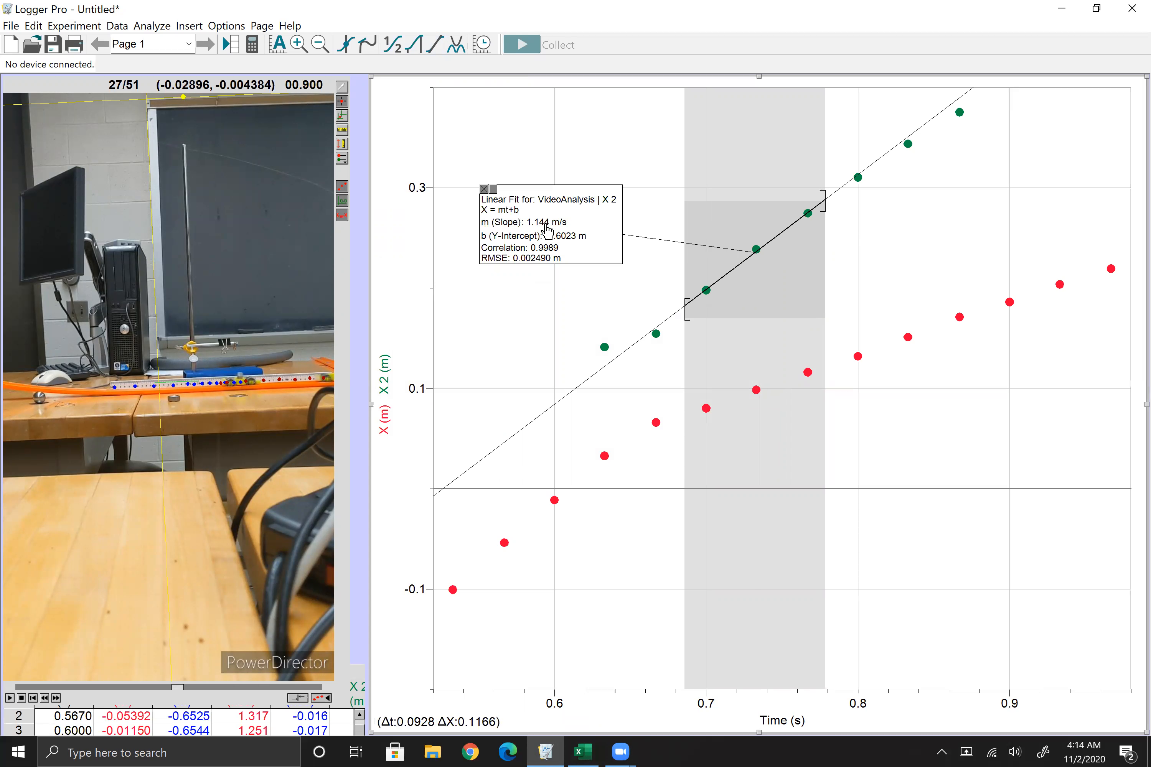
# Step: Switch to the Excel workbook and enter 1.144 as v2f for trial 1 in cell E2
pyautogui.moveTo(588, 750)
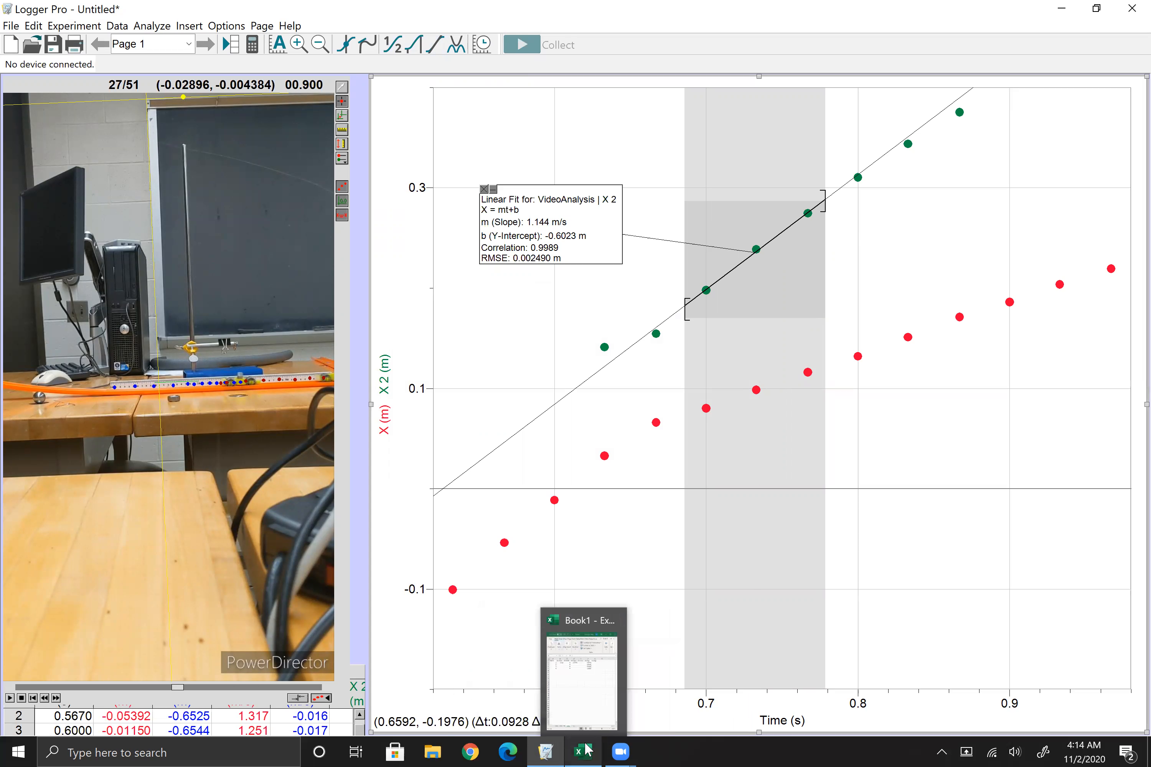
pyautogui.click(589, 708)
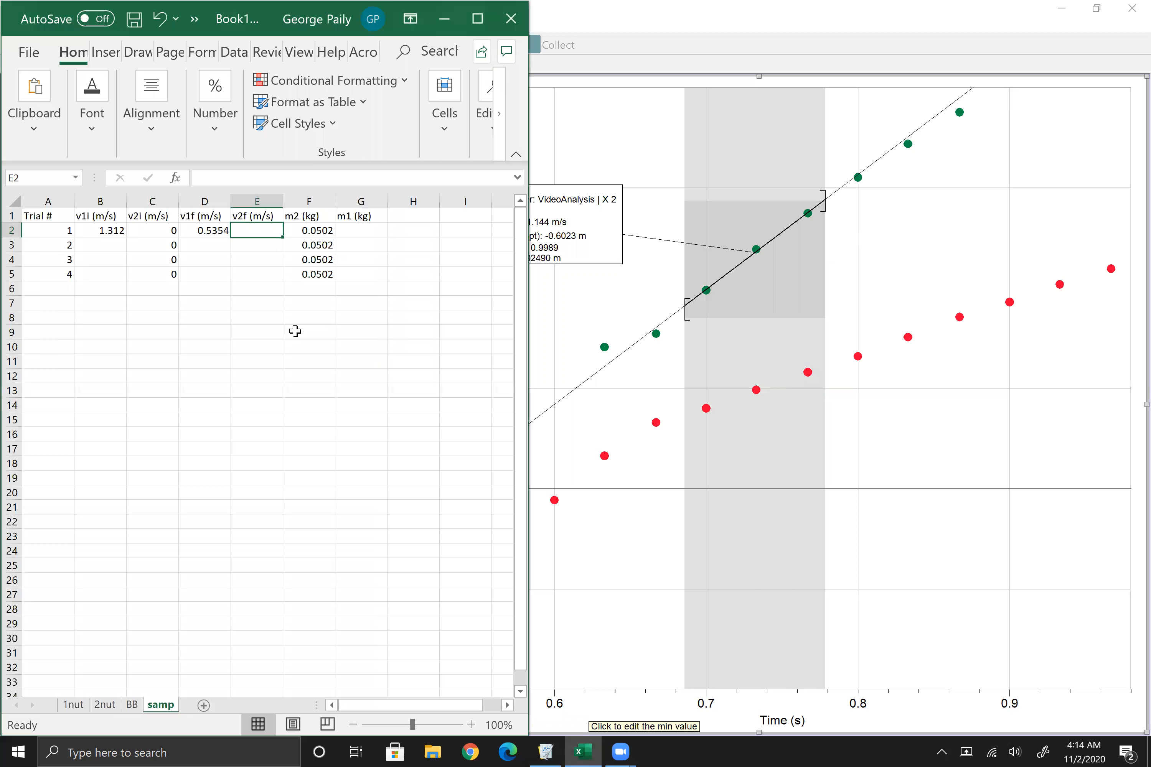
pyautogui.write('1.144')
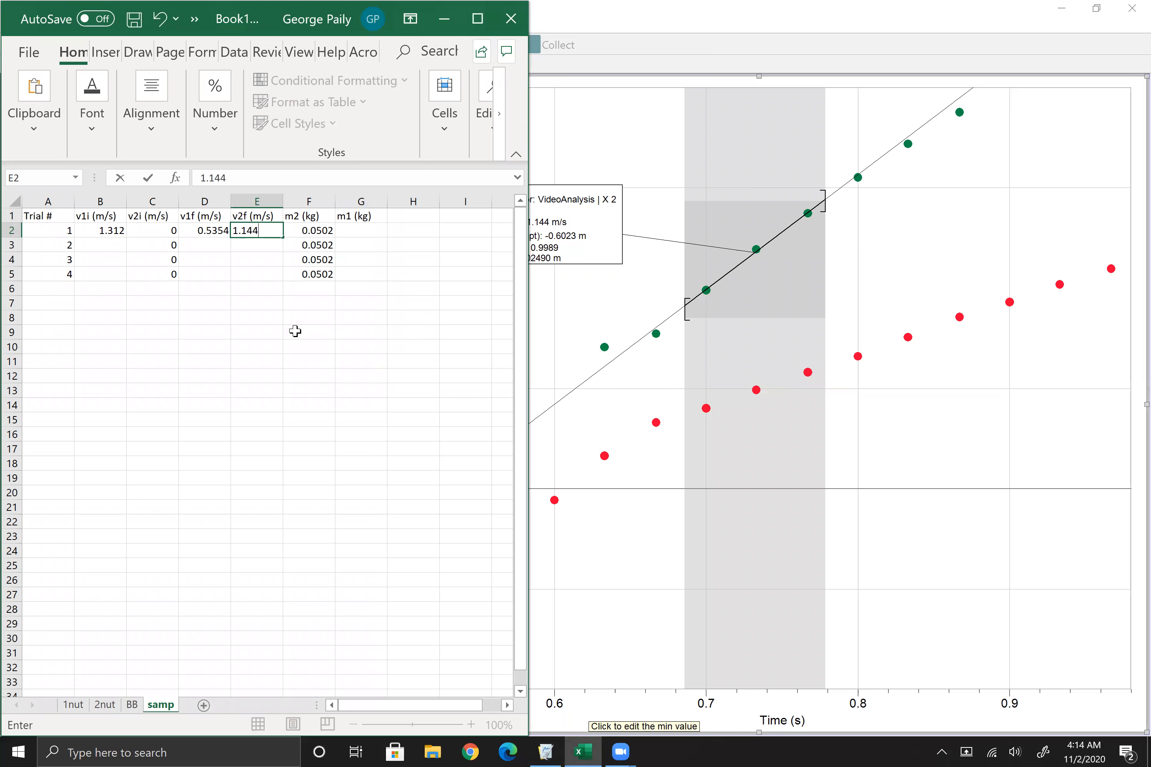
pyautogui.press('Tab')
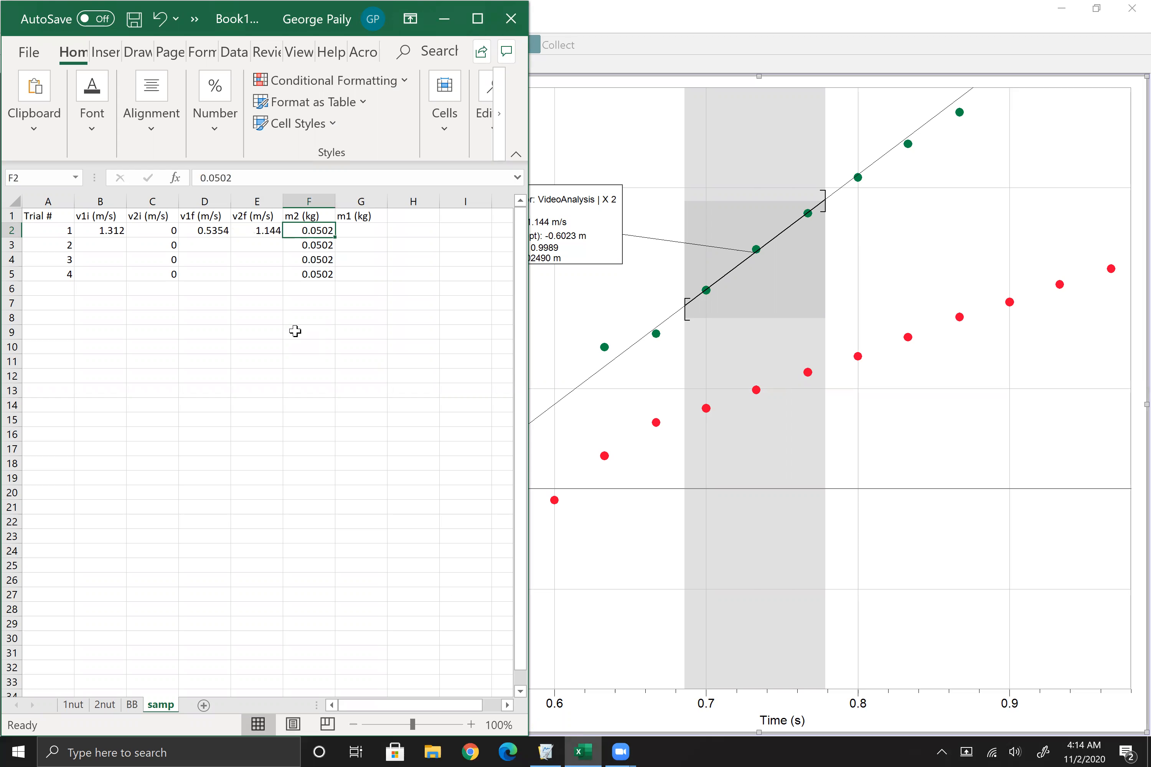
# Step: Calculate m1 for trial 1 in cell G2 with the formula =F2*E2/(B2-D2)
pyautogui.press('Tab')
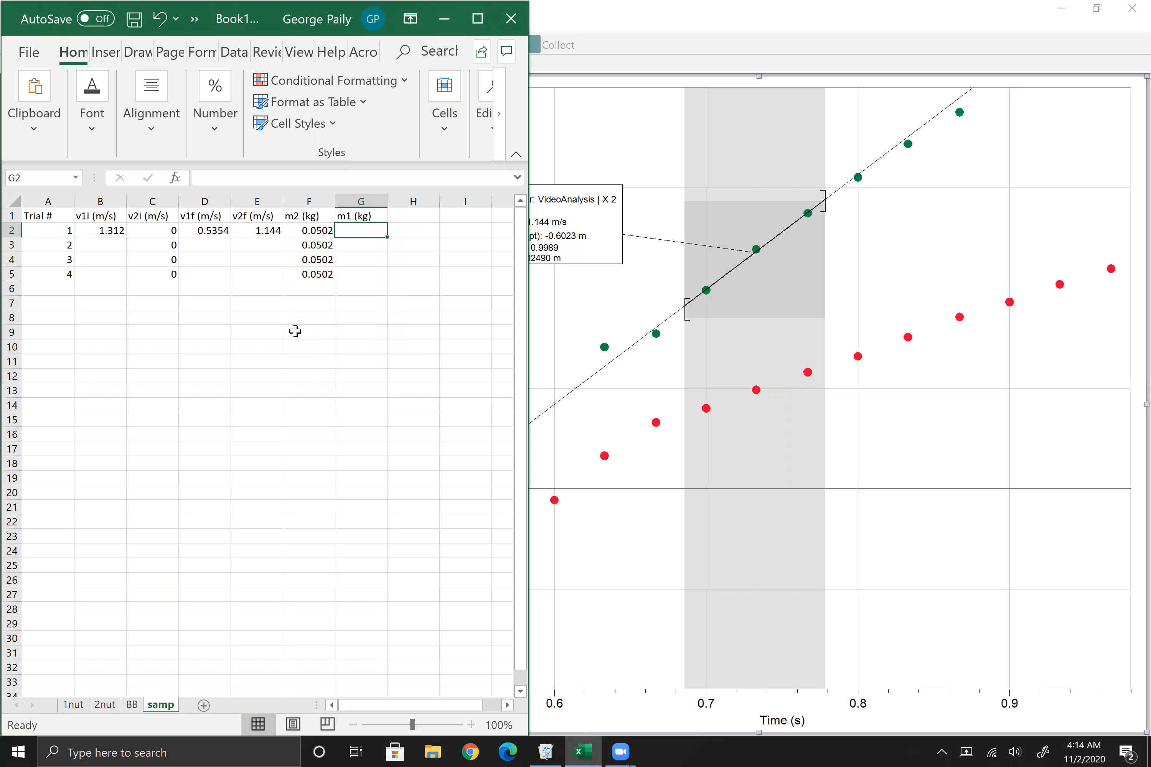
pyautogui.write('=')
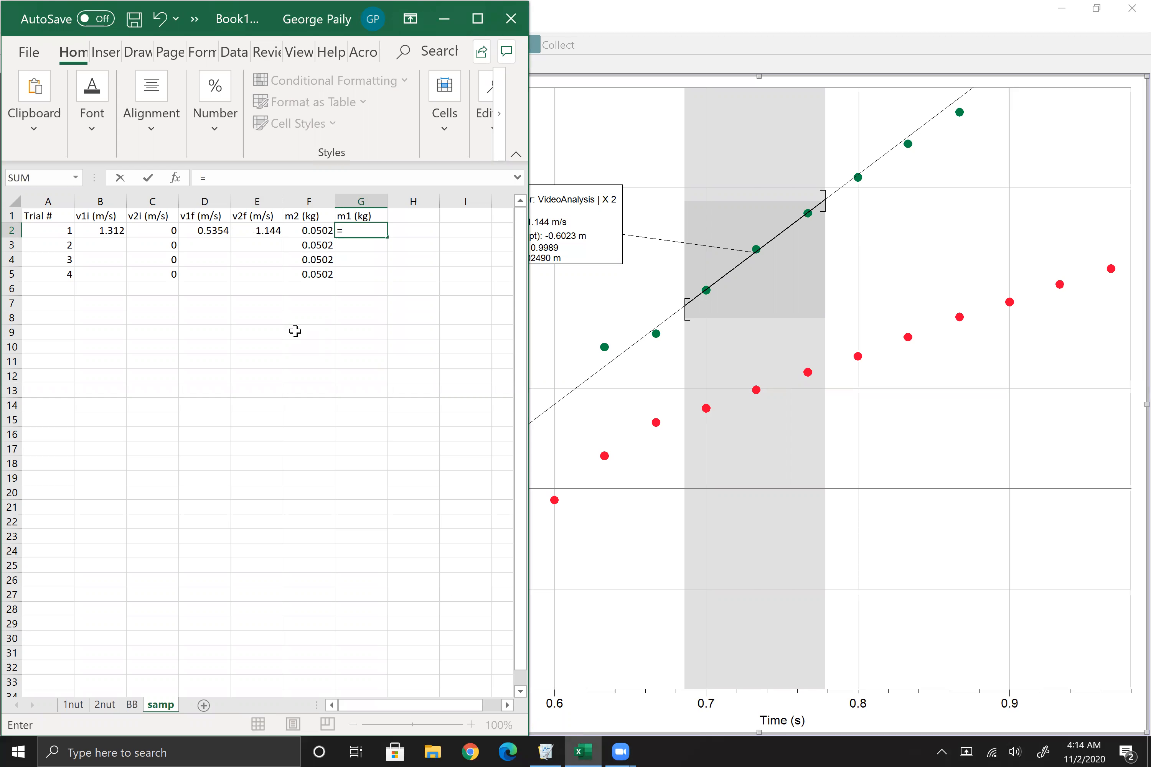
pyautogui.write('F2')
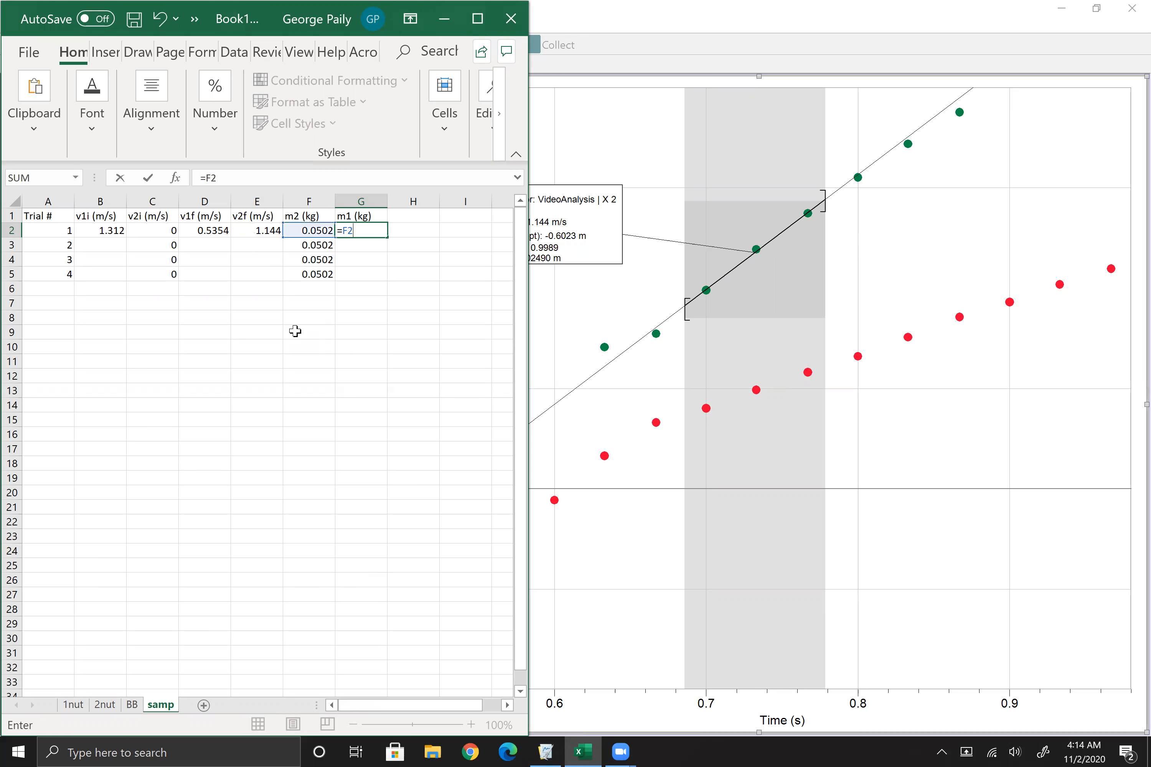
pyautogui.write('*E2')
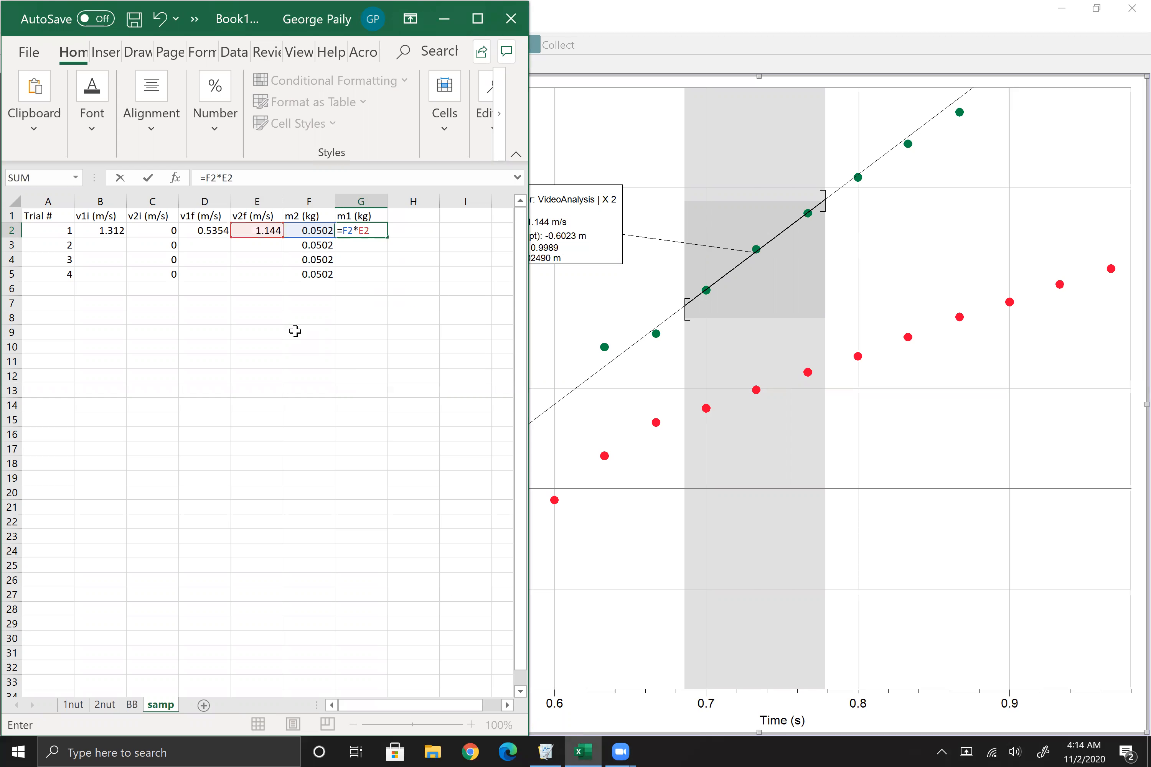
pyautogui.write('/(B')
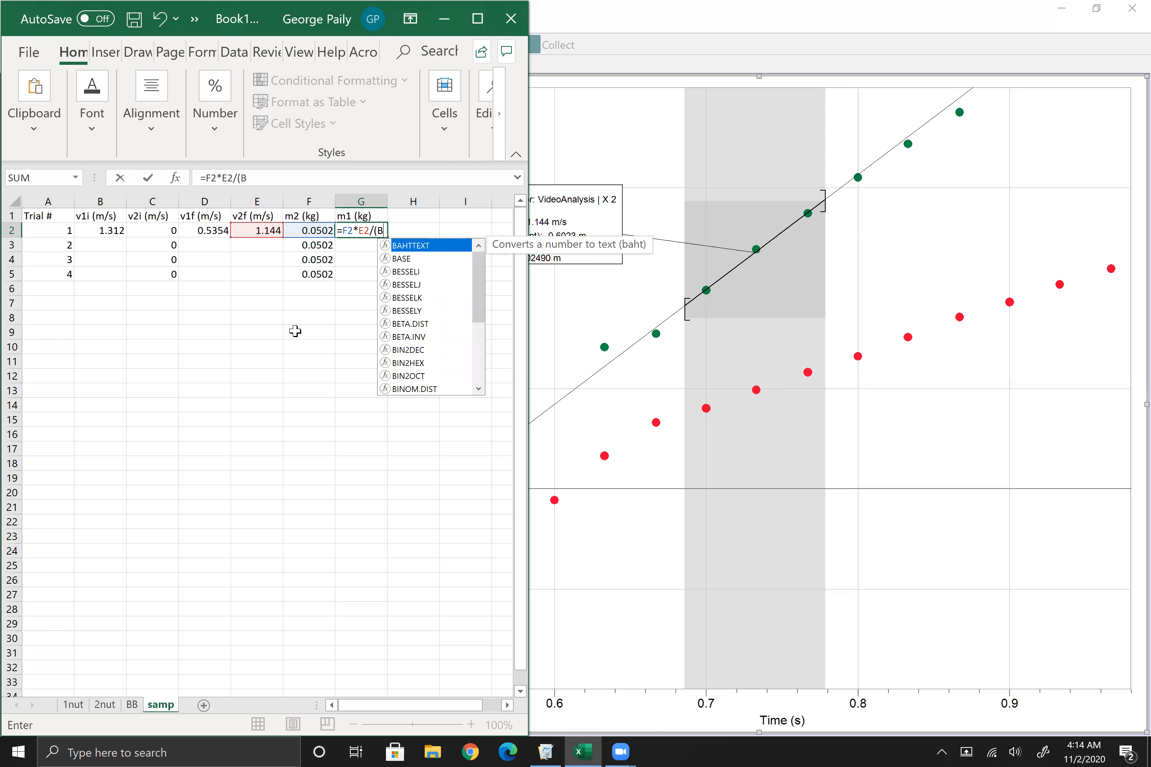
pyautogui.write('2-D2')
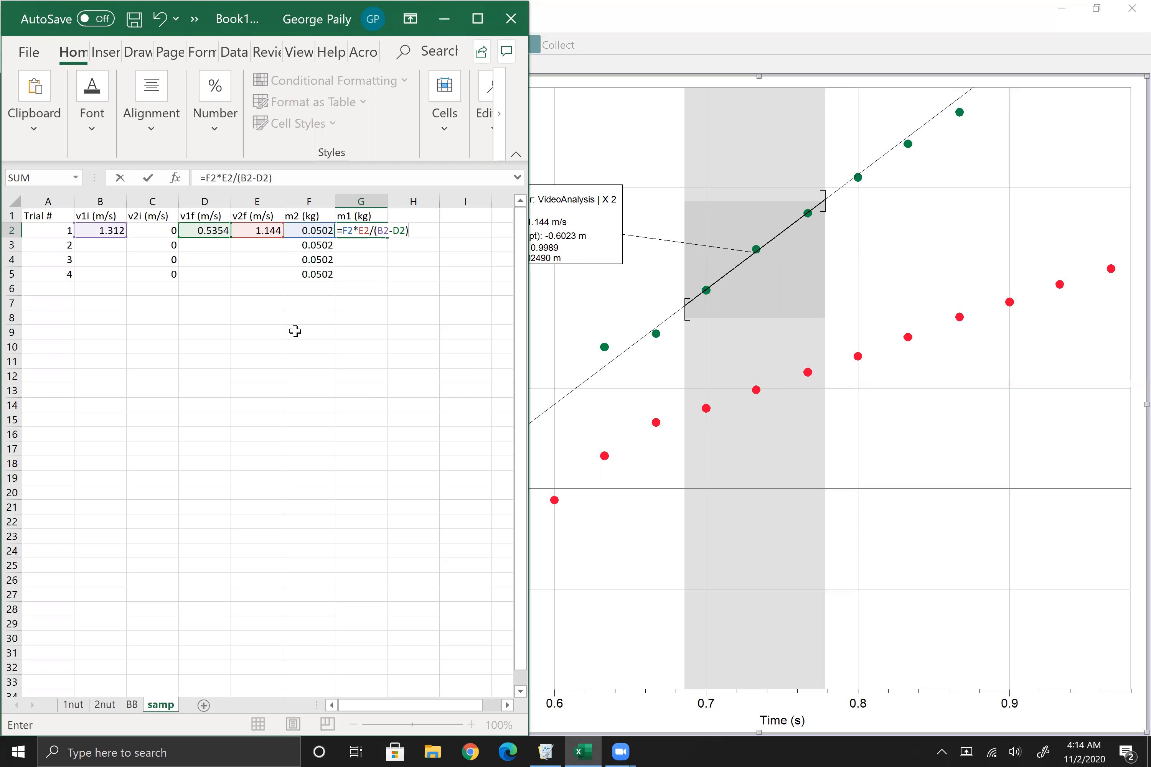
pyautogui.press('Return')
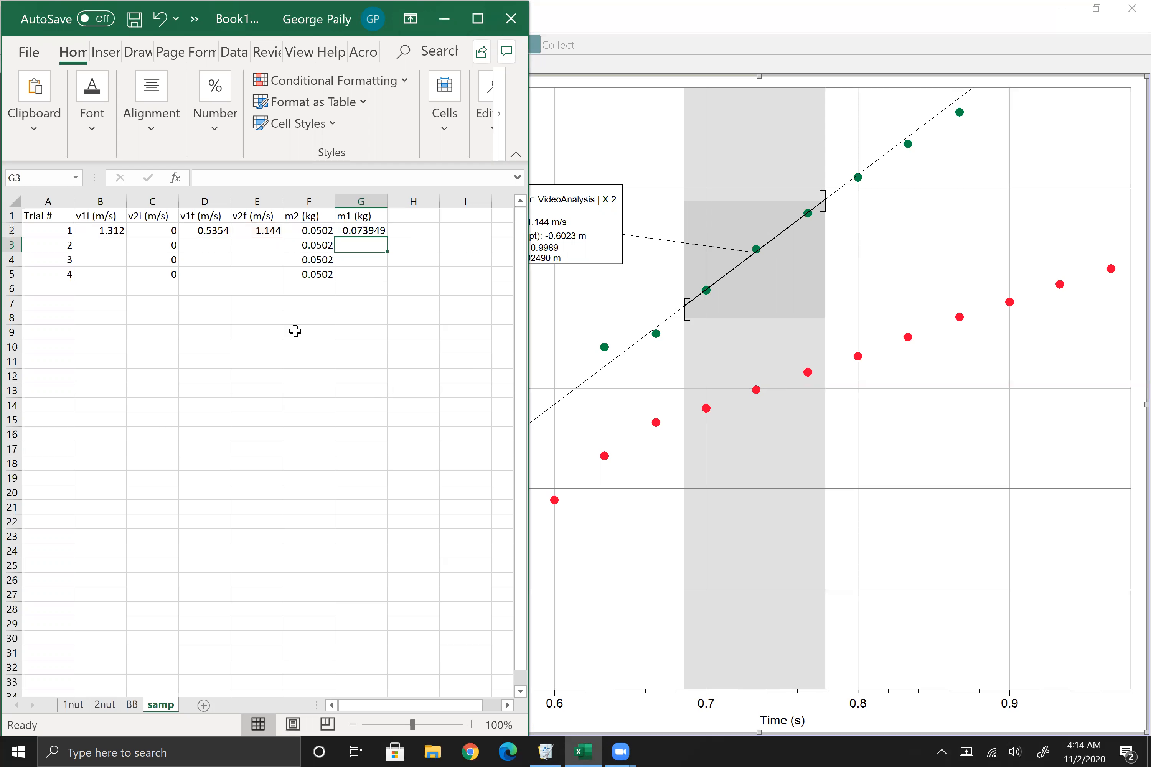